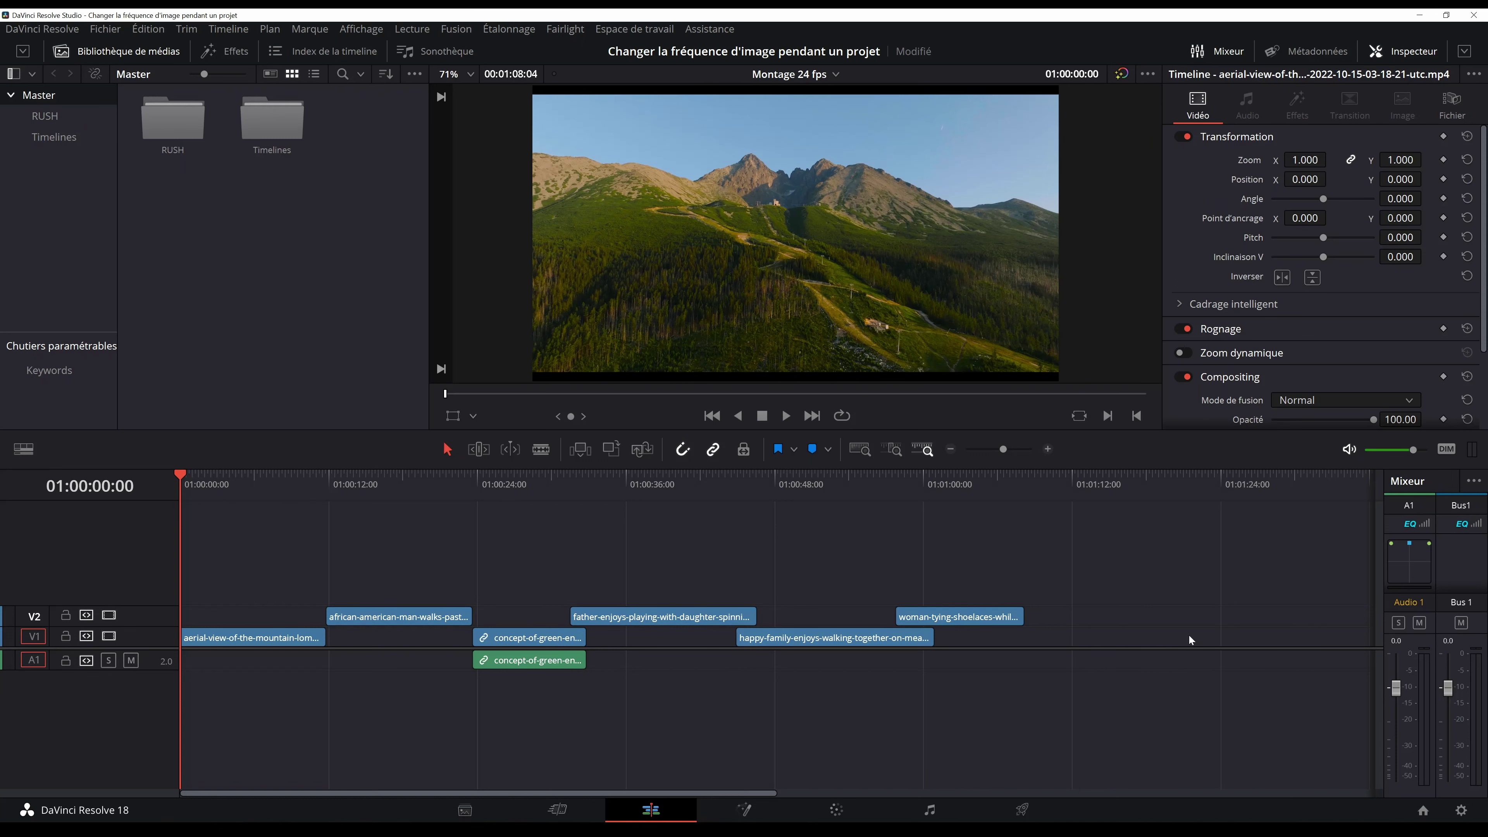
- Check the project frame rate and confirm the export frame rate stays at 24 fps
{"action": "left_click", "coordinate": [1462, 810]}
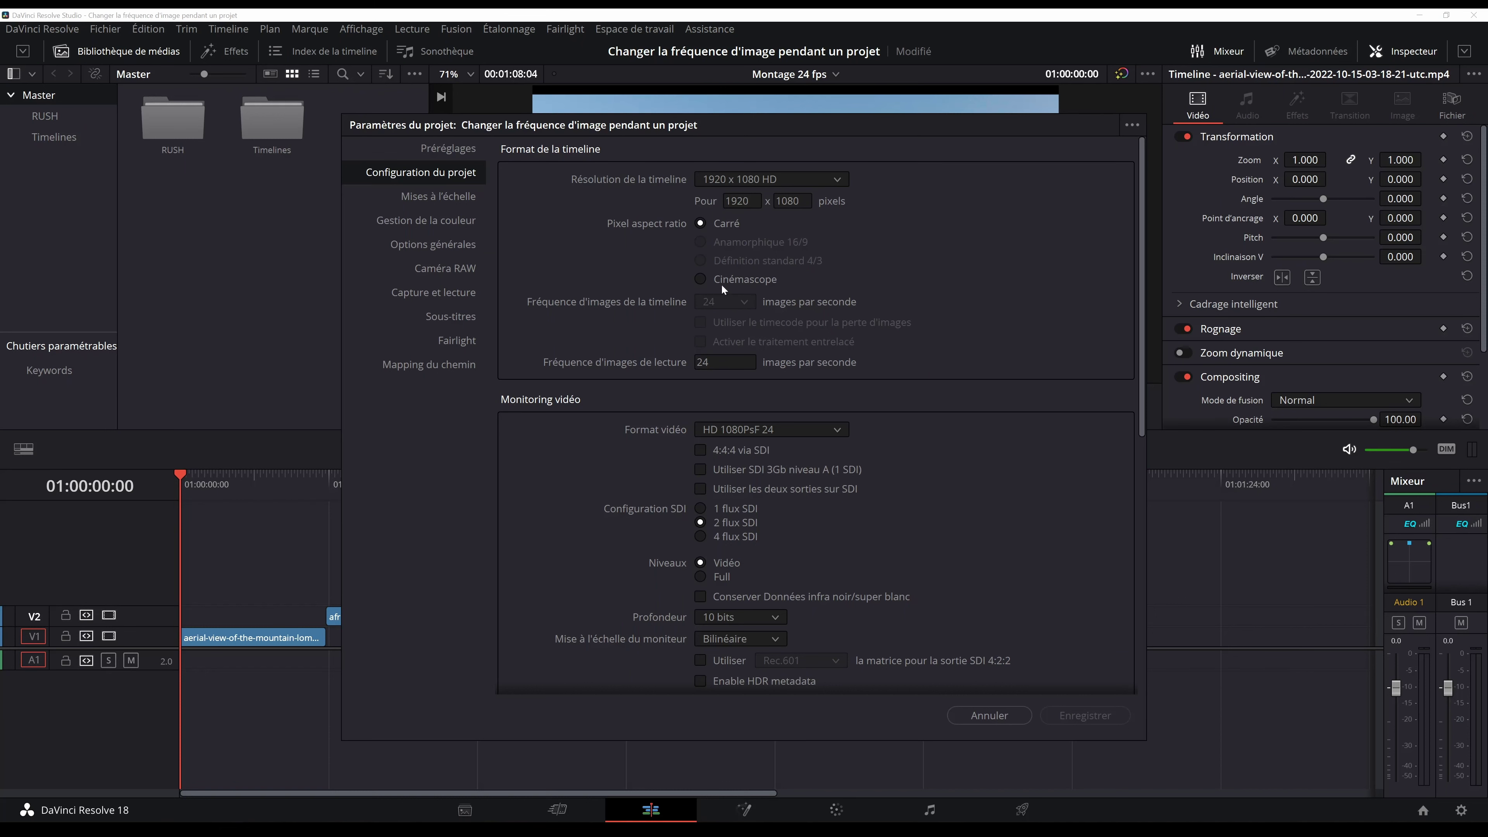
{"action": "left_click", "coordinate": [994, 716]}
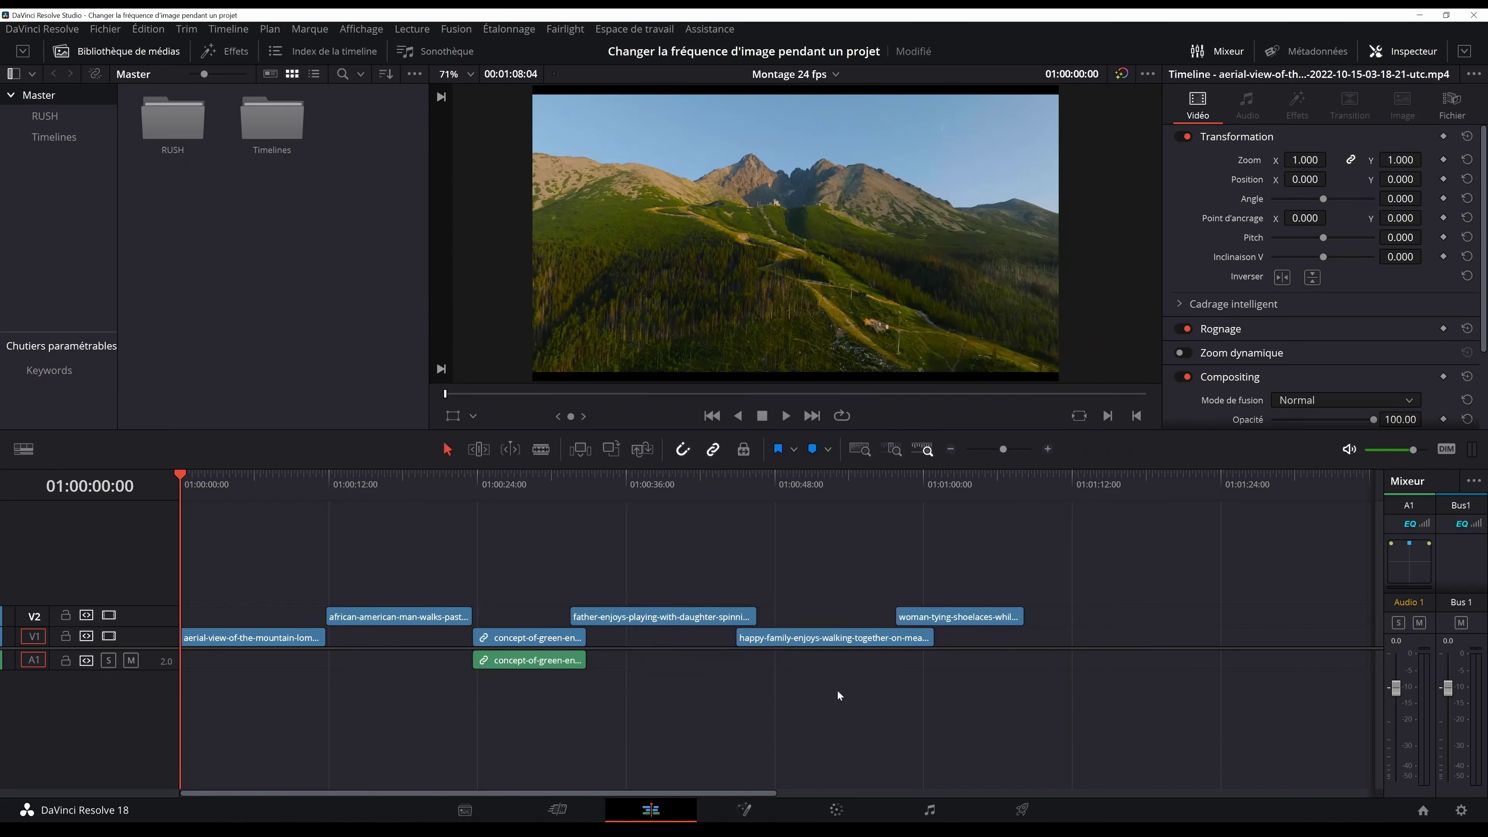
{"action": "left_click", "coordinate": [286, 482]}
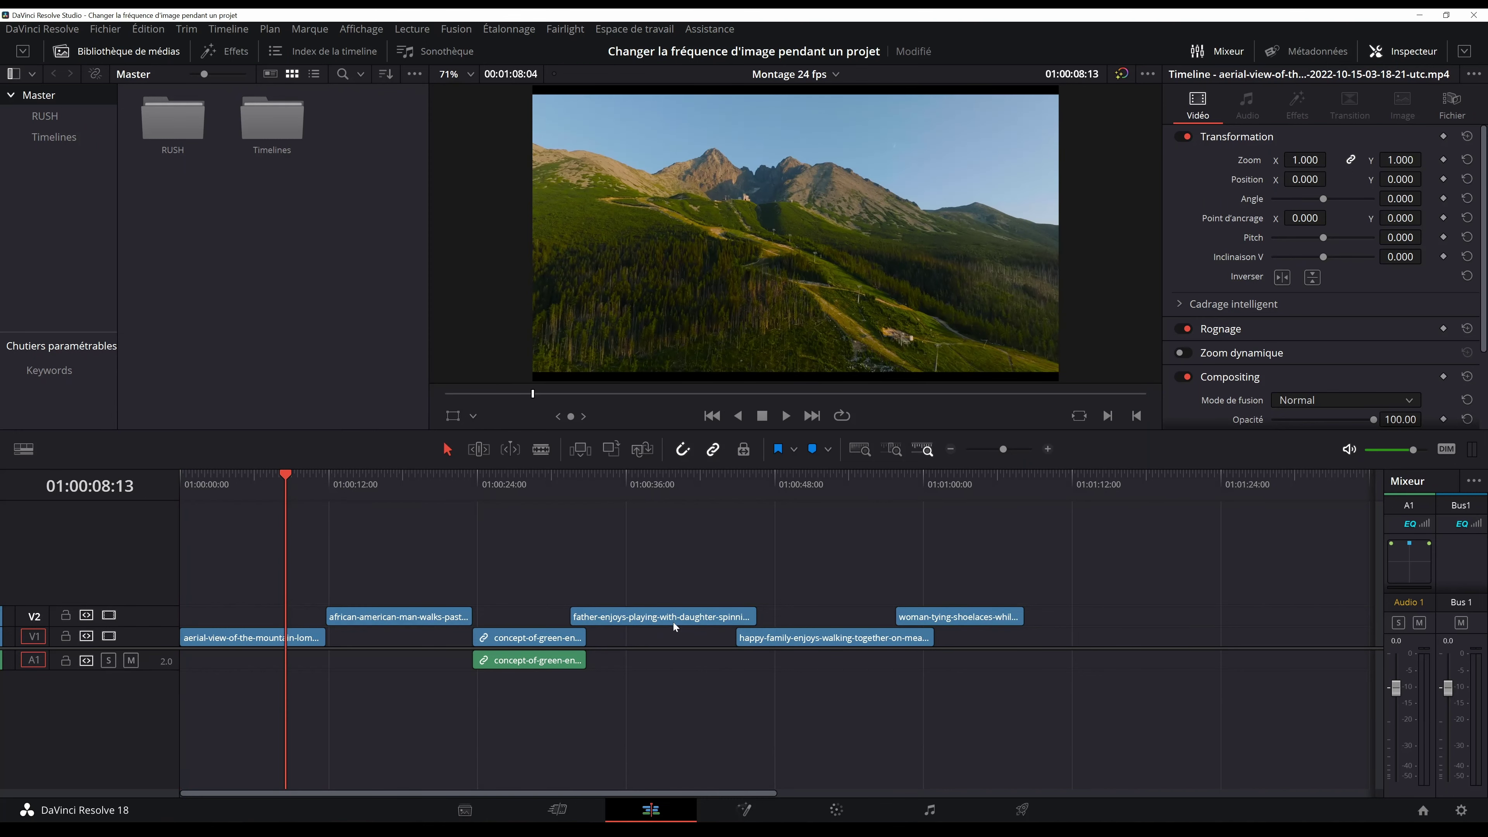
{"action": "left_click", "coordinate": [1041, 801]}
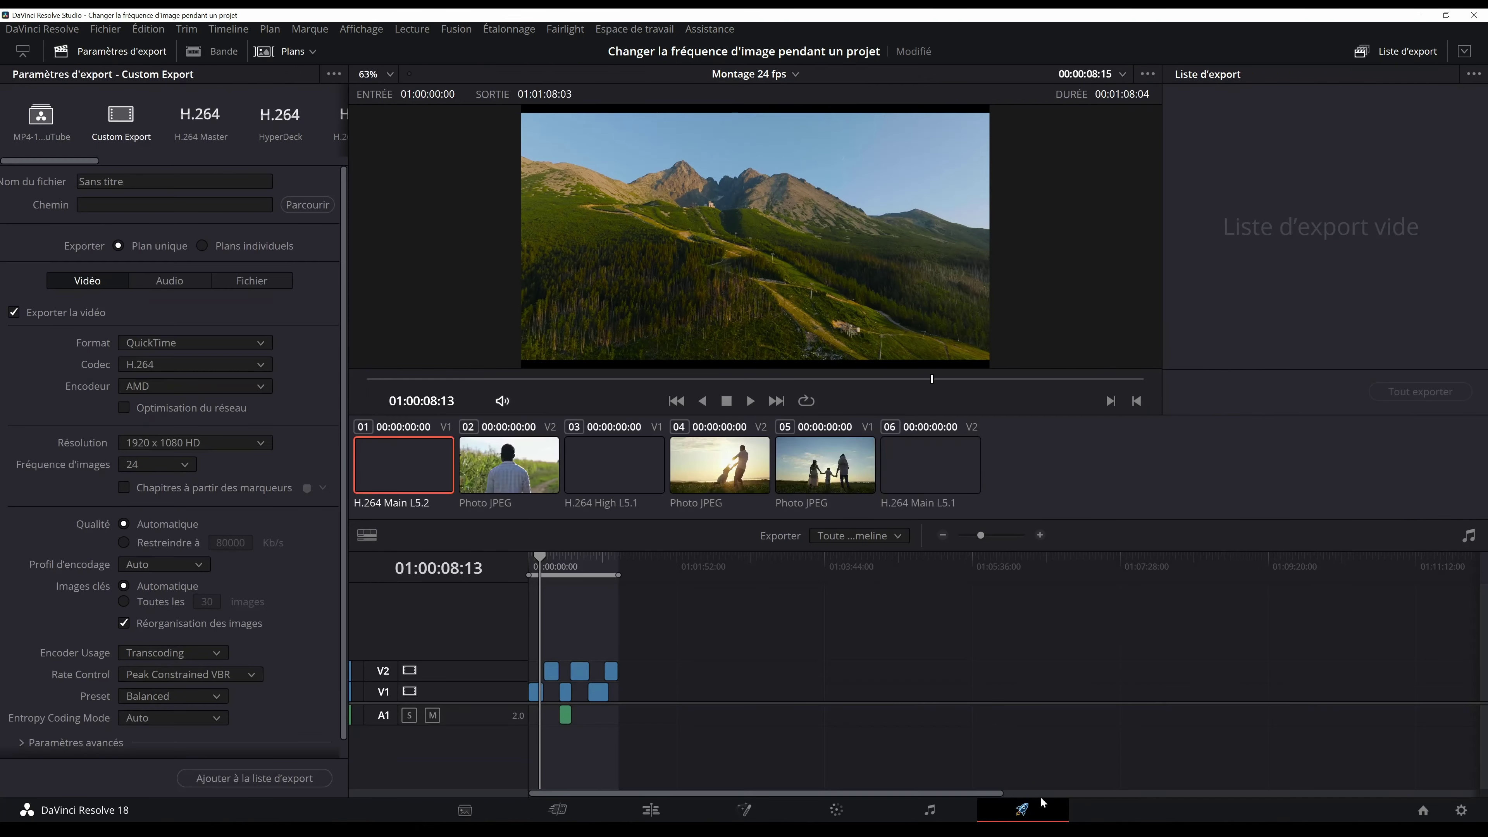
{"action": "left_click", "coordinate": [150, 467]}
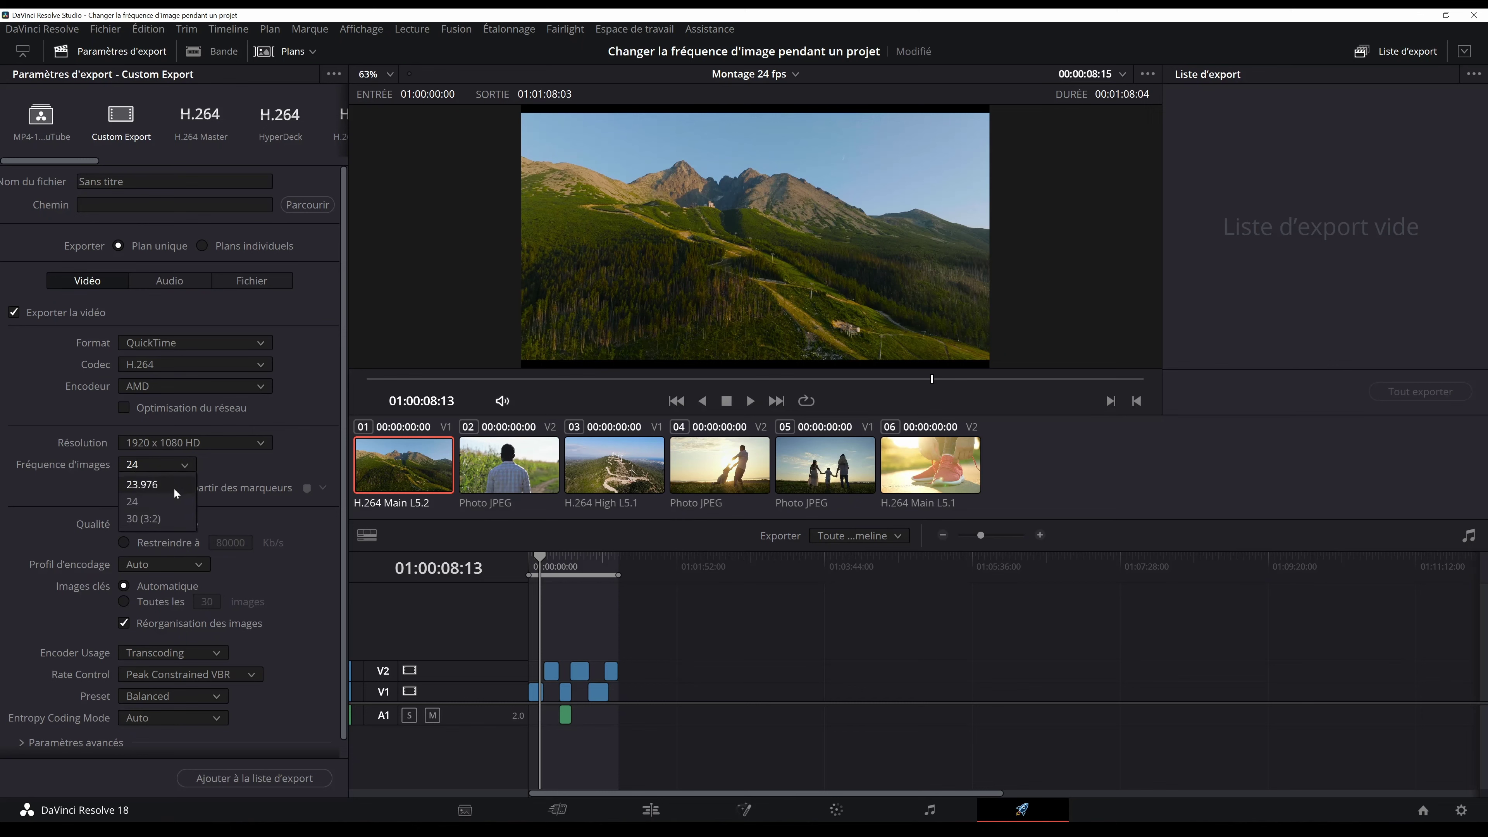
{"action": "left_click", "coordinate": [163, 502]}
{"action": "left_click", "coordinate": [651, 810]}
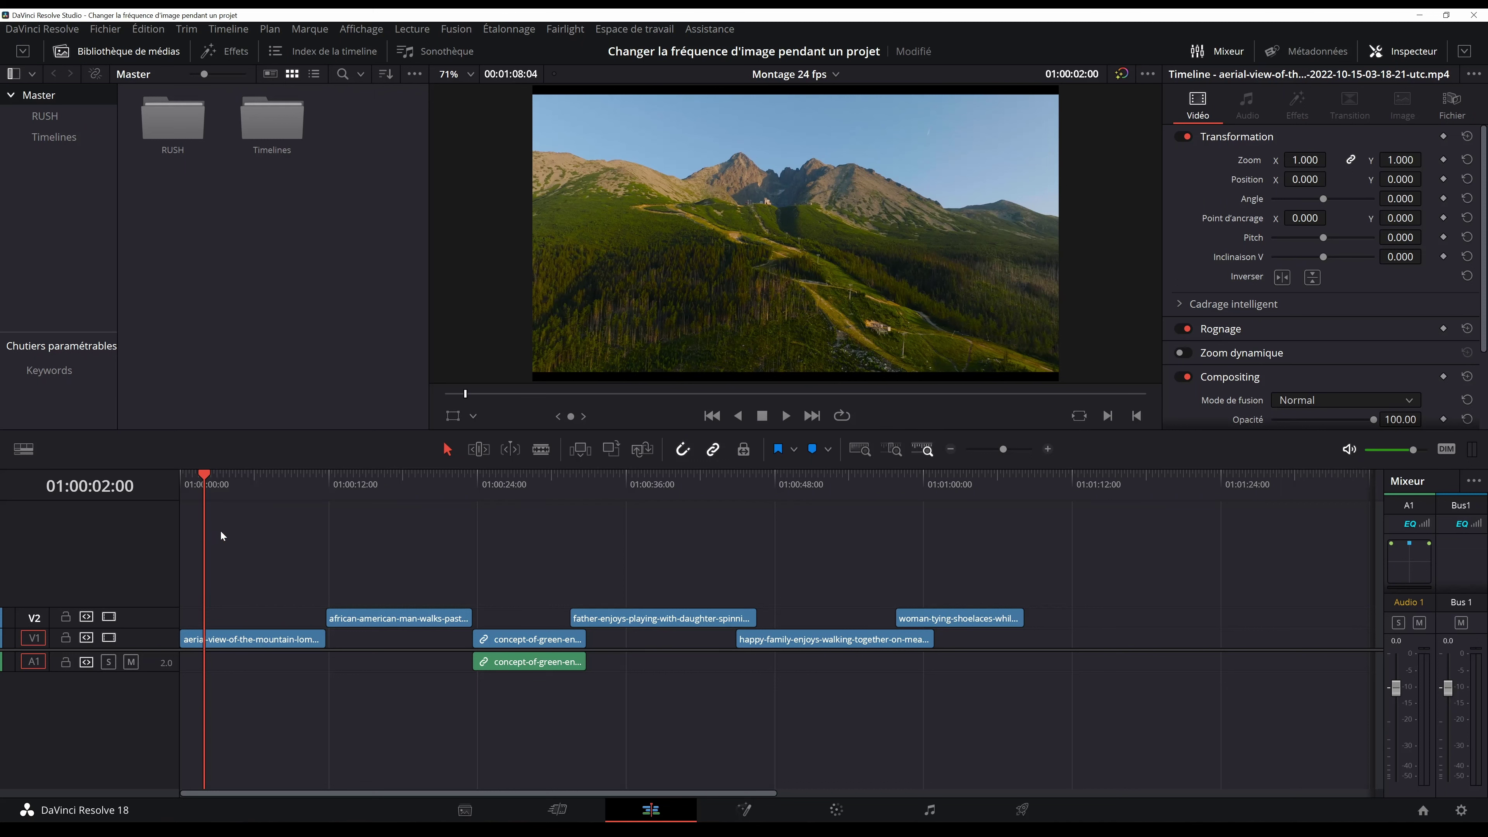
- In the Timelines bin, start creating a new timeline
{"action": "left_click", "coordinate": [304, 507]}
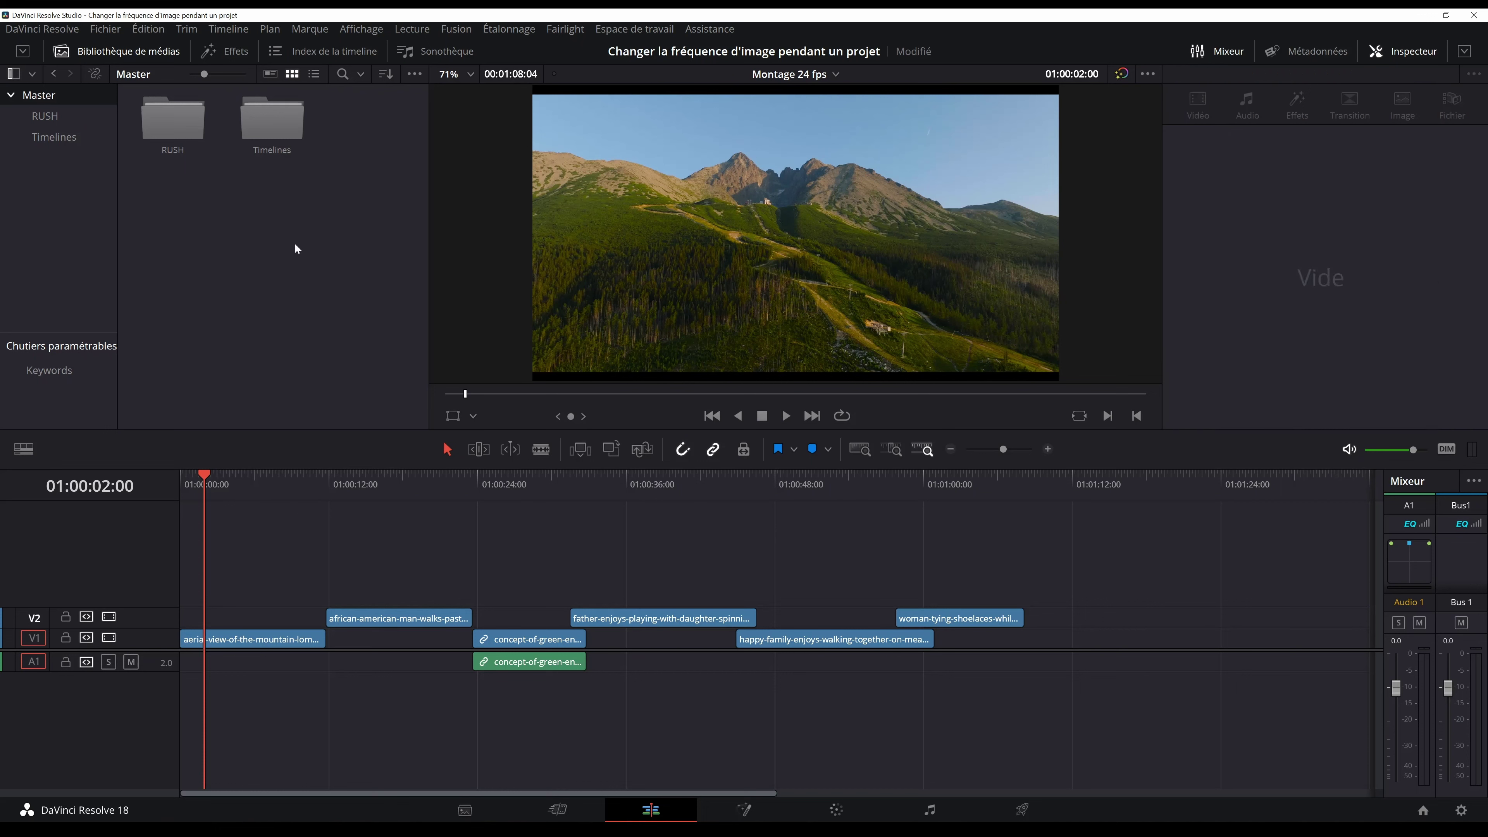
{"action": "double_click", "coordinate": [271, 136]}
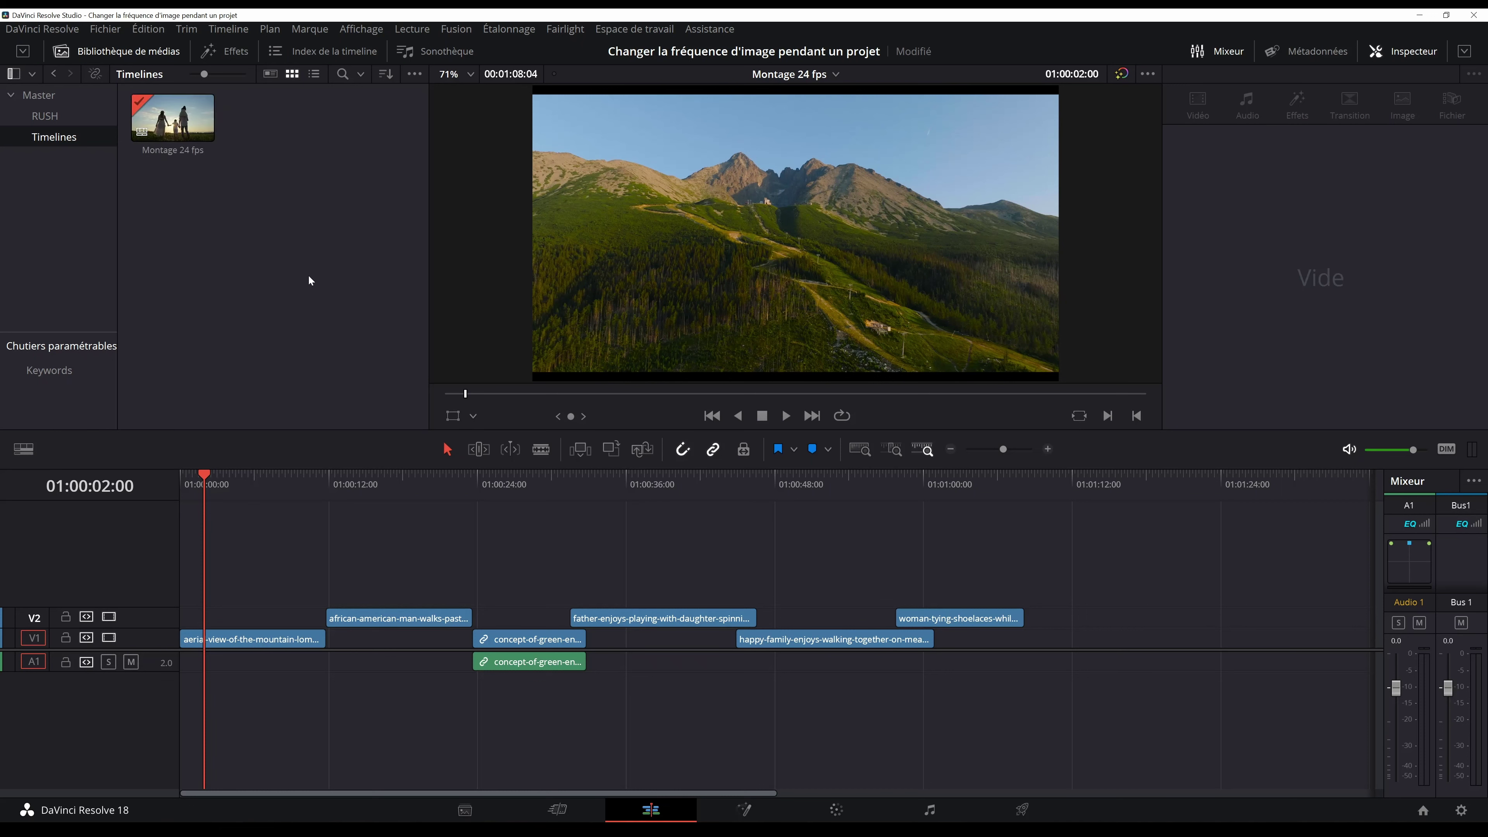
{"action": "right_click", "coordinate": [286, 152]}
{"action": "mouse_move", "coordinate": [299, 158]}
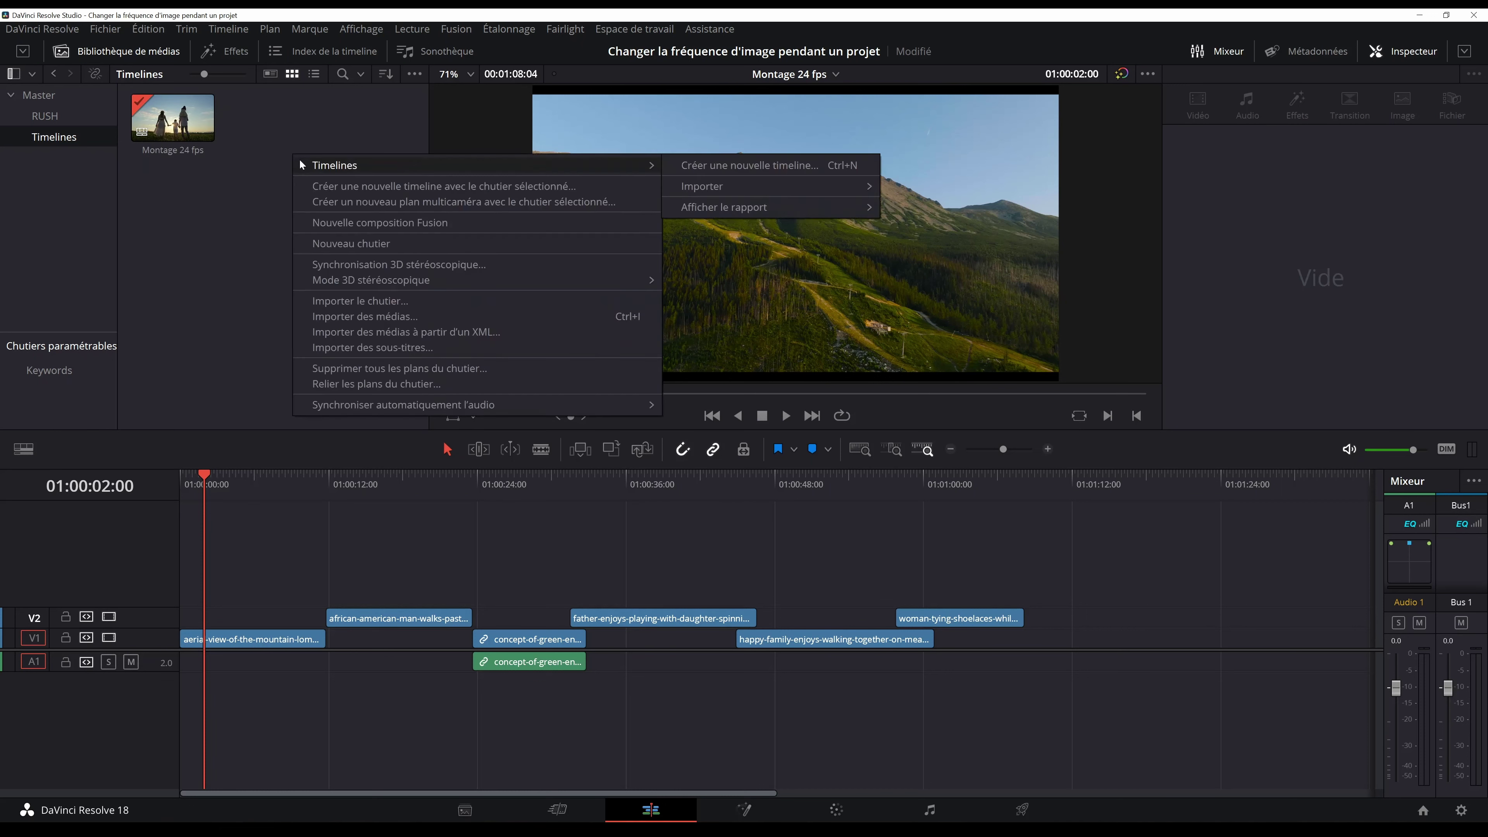
{"action": "left_click", "coordinate": [727, 167]}
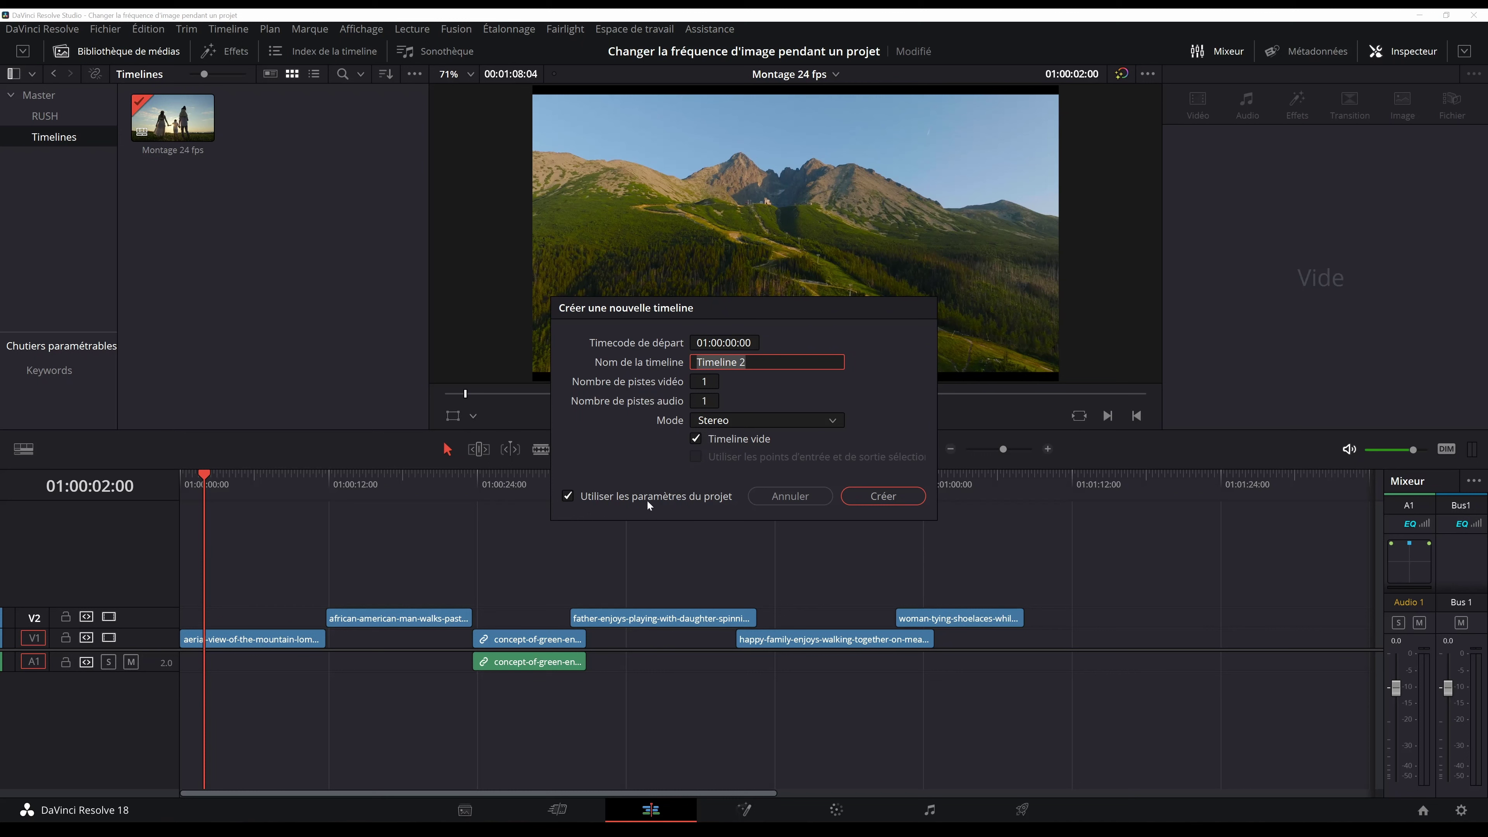
- Name the timeline 'Montage 25 fps', set its frame rate to 25, and create it
{"action": "left_click", "coordinate": [586, 497]}
{"action": "type", "text": "Montage "}
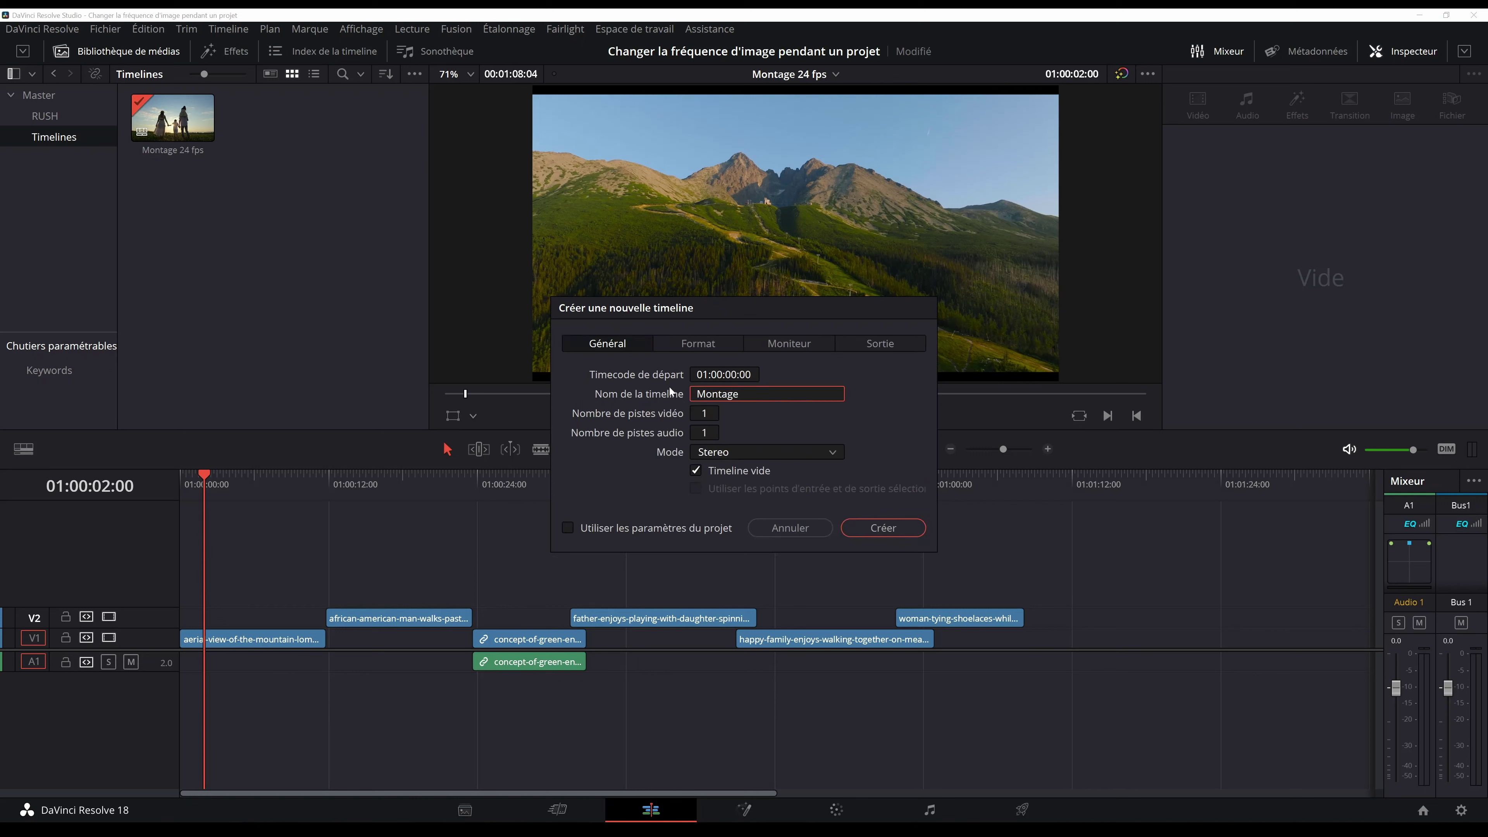
{"action": "type", "text": "25 fps"}
{"action": "left_click", "coordinate": [689, 347]}
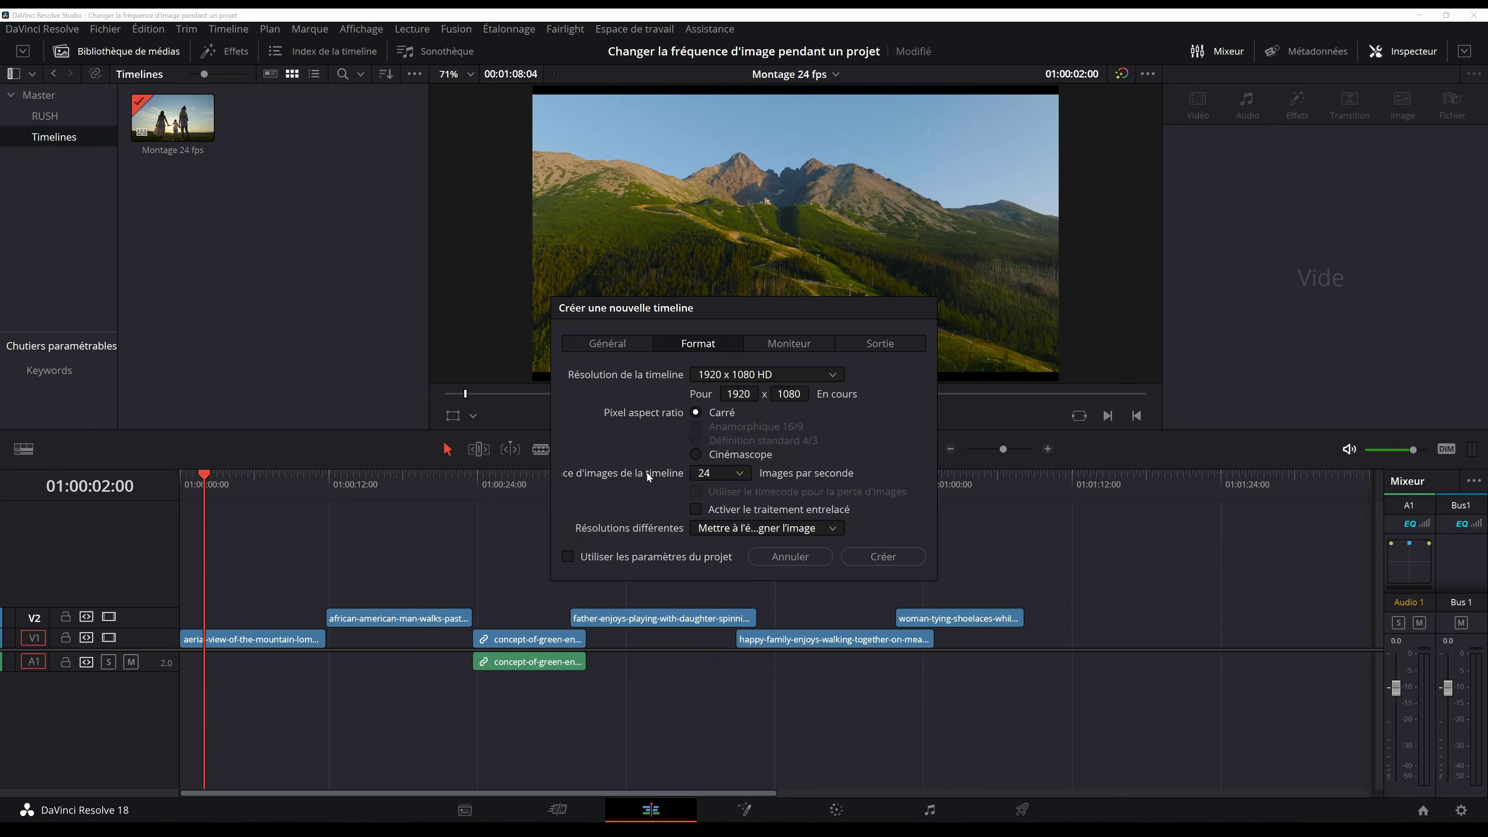
{"action": "left_click", "coordinate": [726, 473]}
{"action": "left_click", "coordinate": [718, 493]}
{"action": "left_click", "coordinate": [886, 557]}
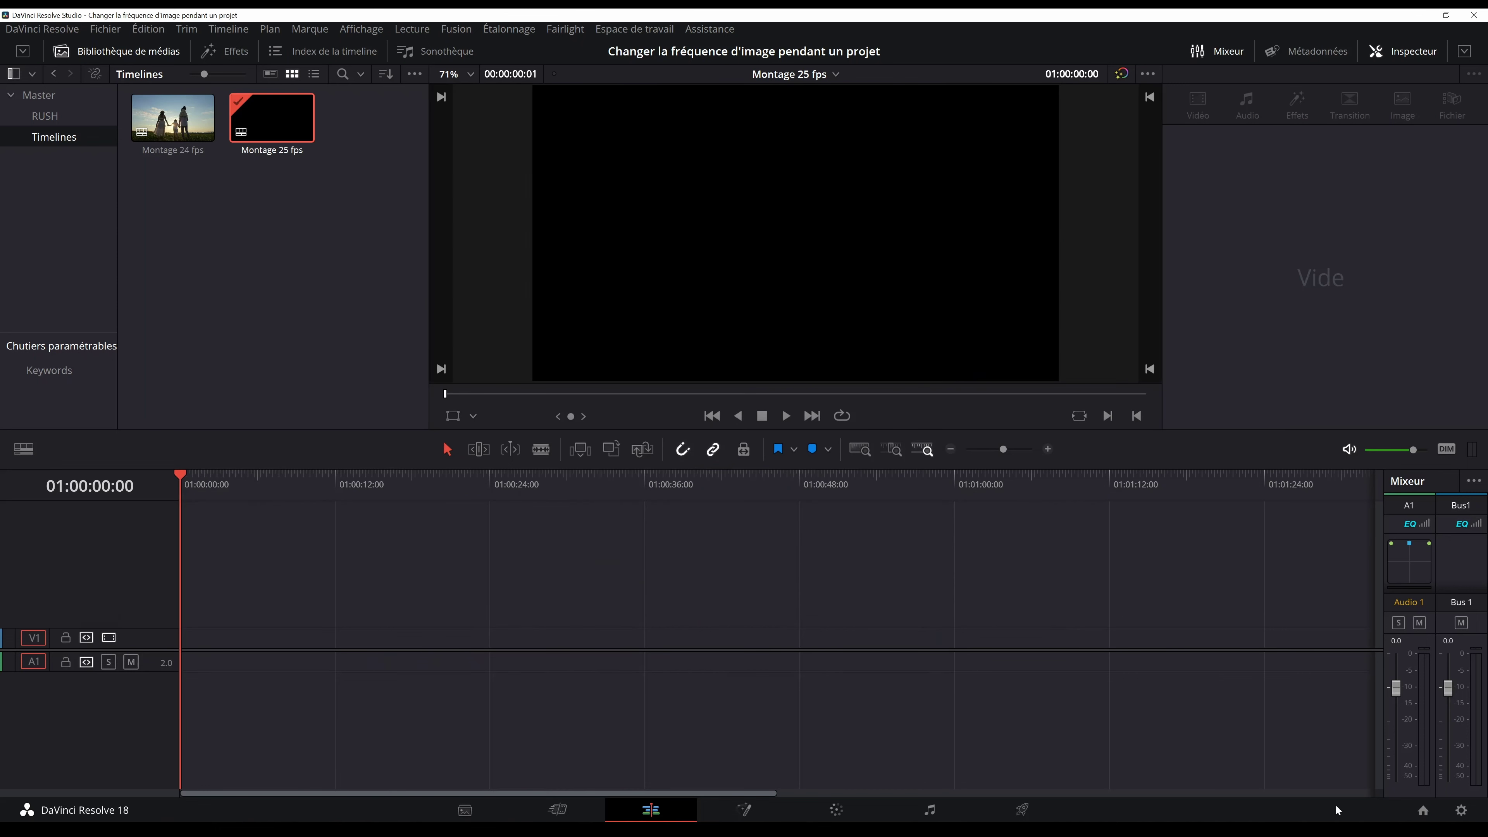
{"action": "left_click", "coordinate": [1458, 817]}
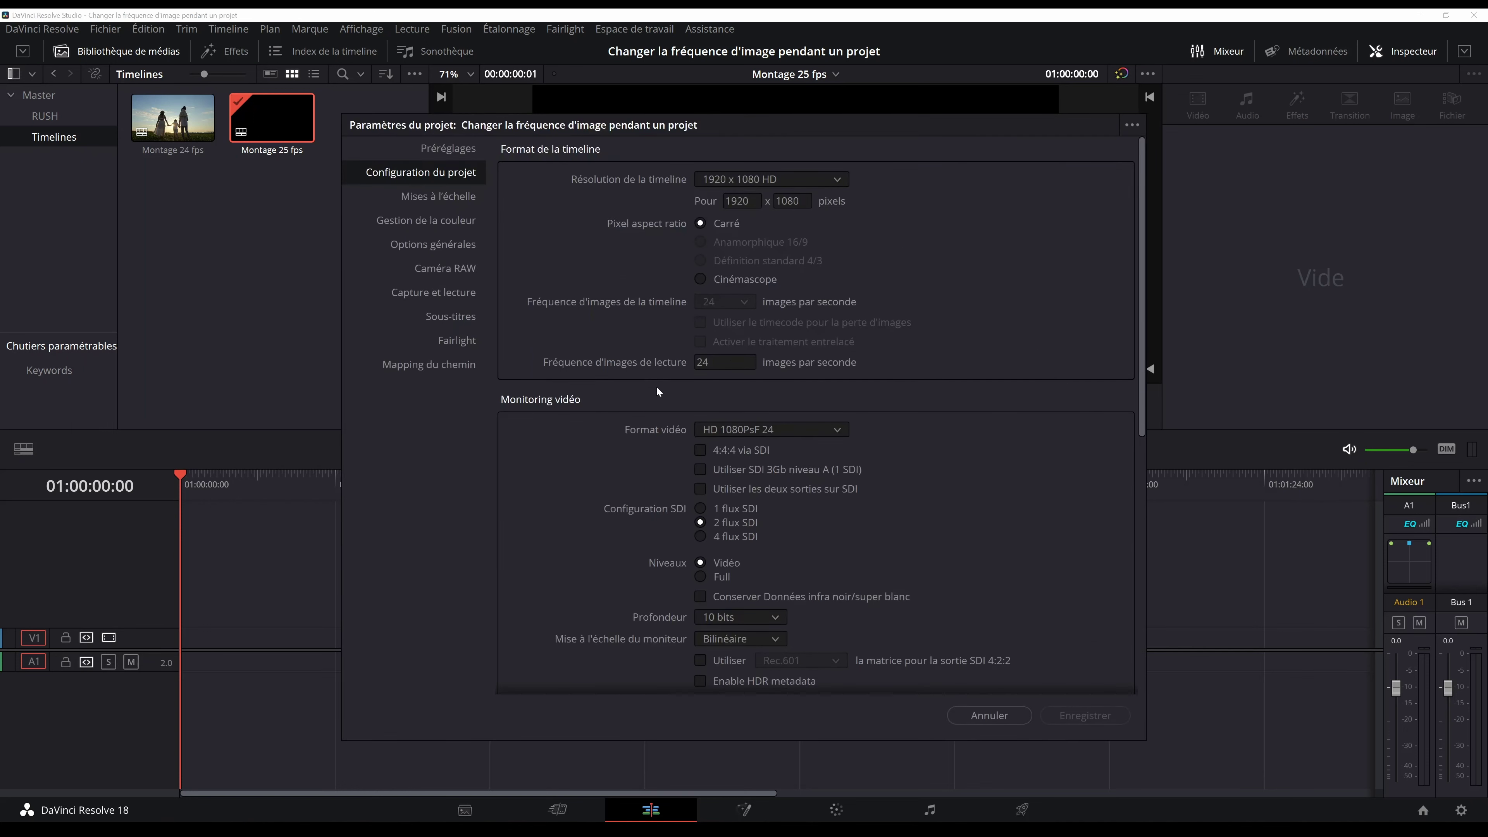
{"action": "left_click", "coordinate": [1006, 723]}
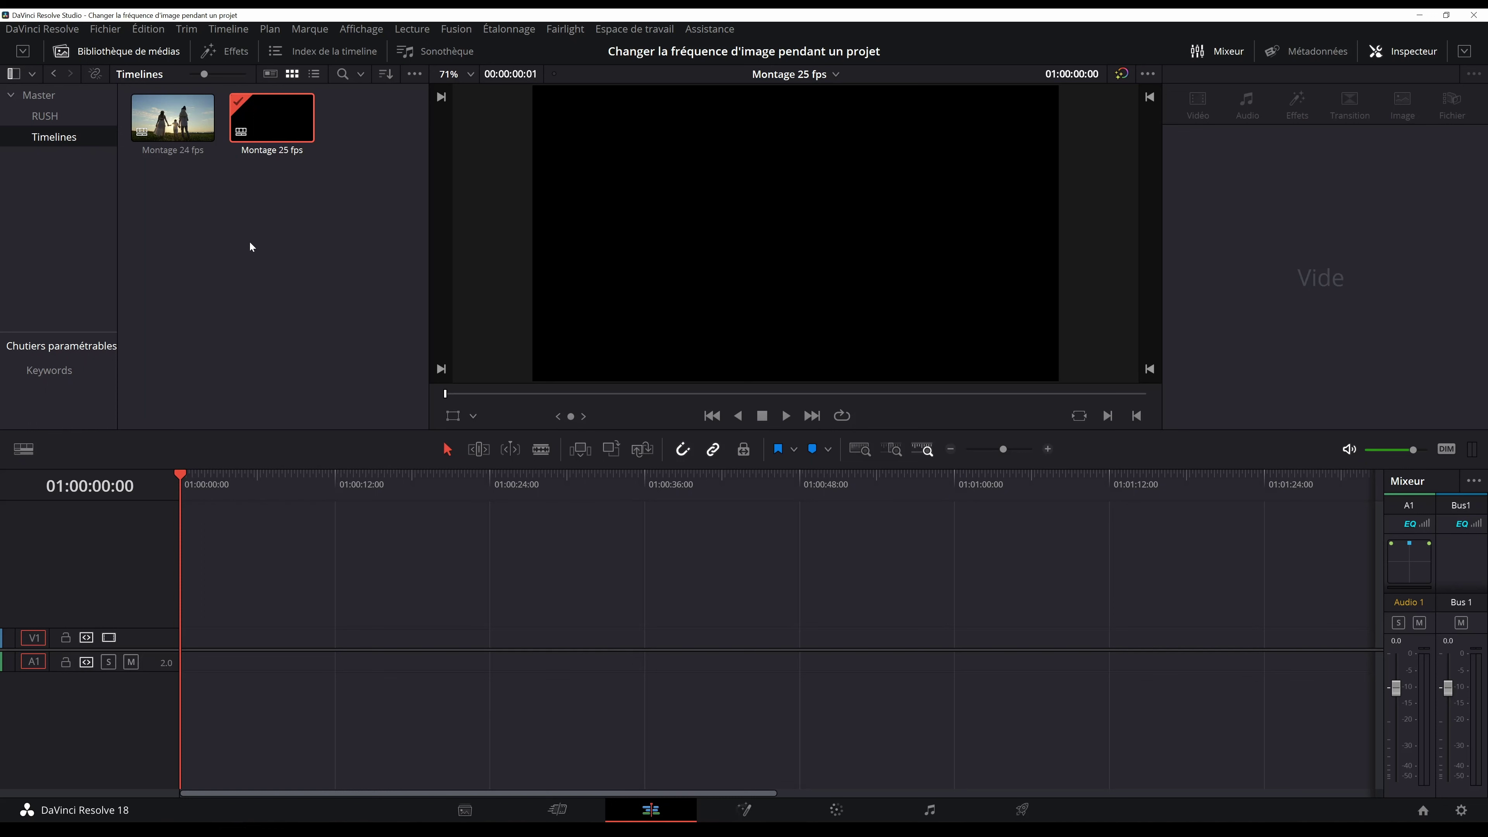
- Copy all clips from Montage 24 fps and paste them into Montage 25 fps
{"action": "double_click", "coordinate": [170, 123]}
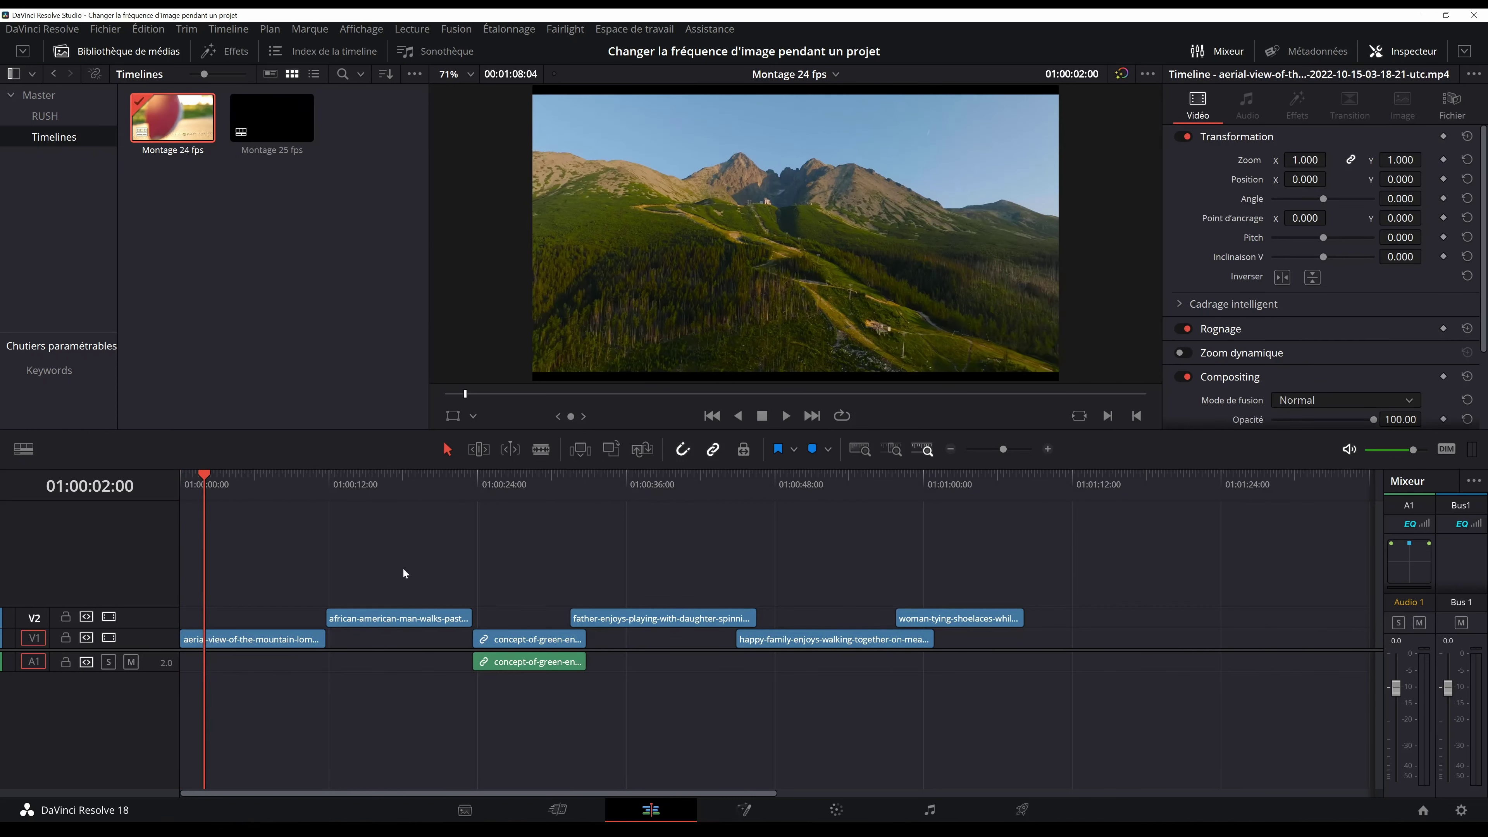
{"action": "key", "text": "ctrl+a"}
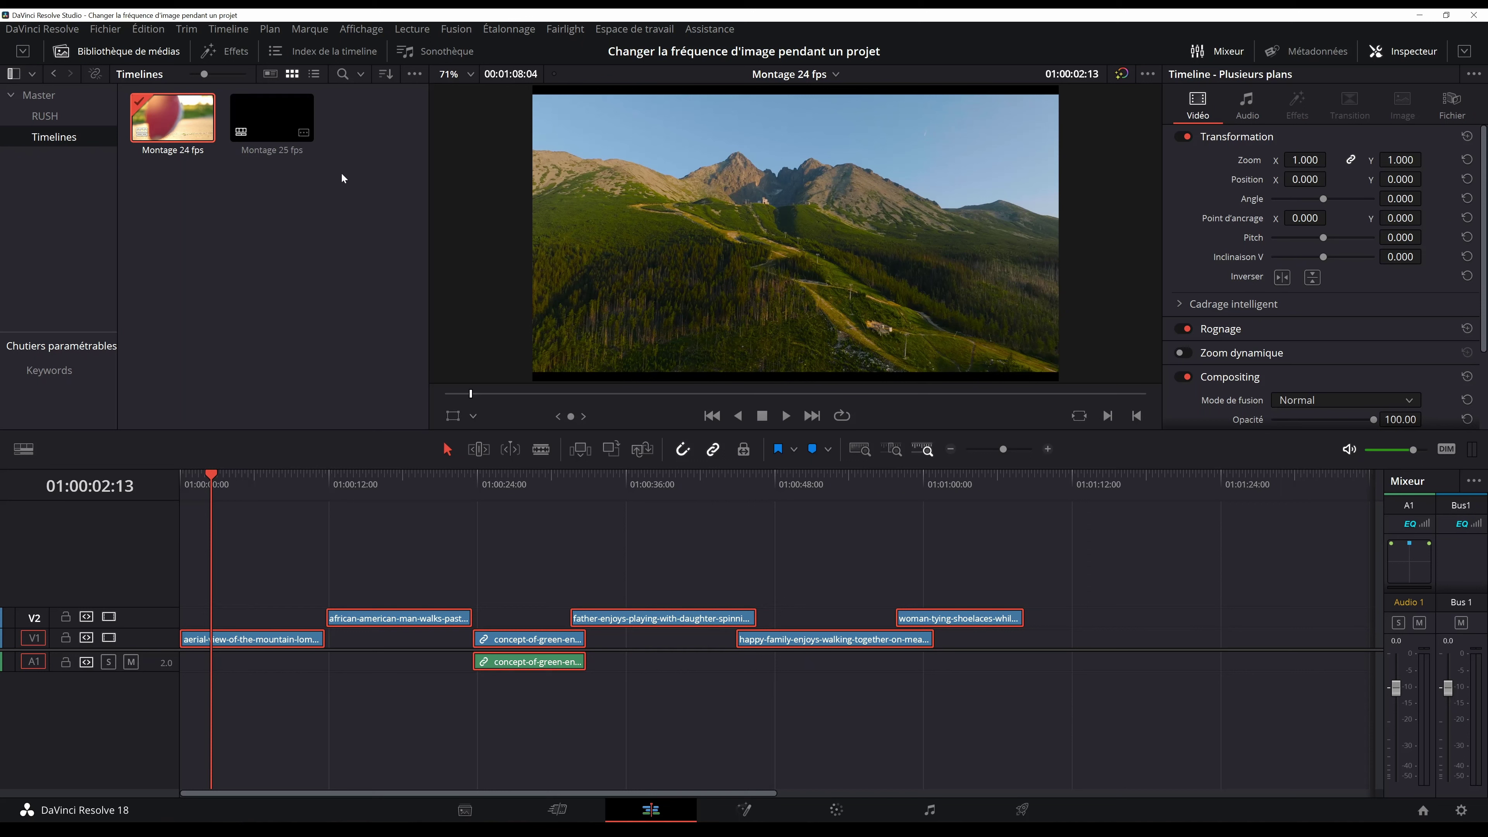
{"action": "left_click", "coordinate": [838, 75]}
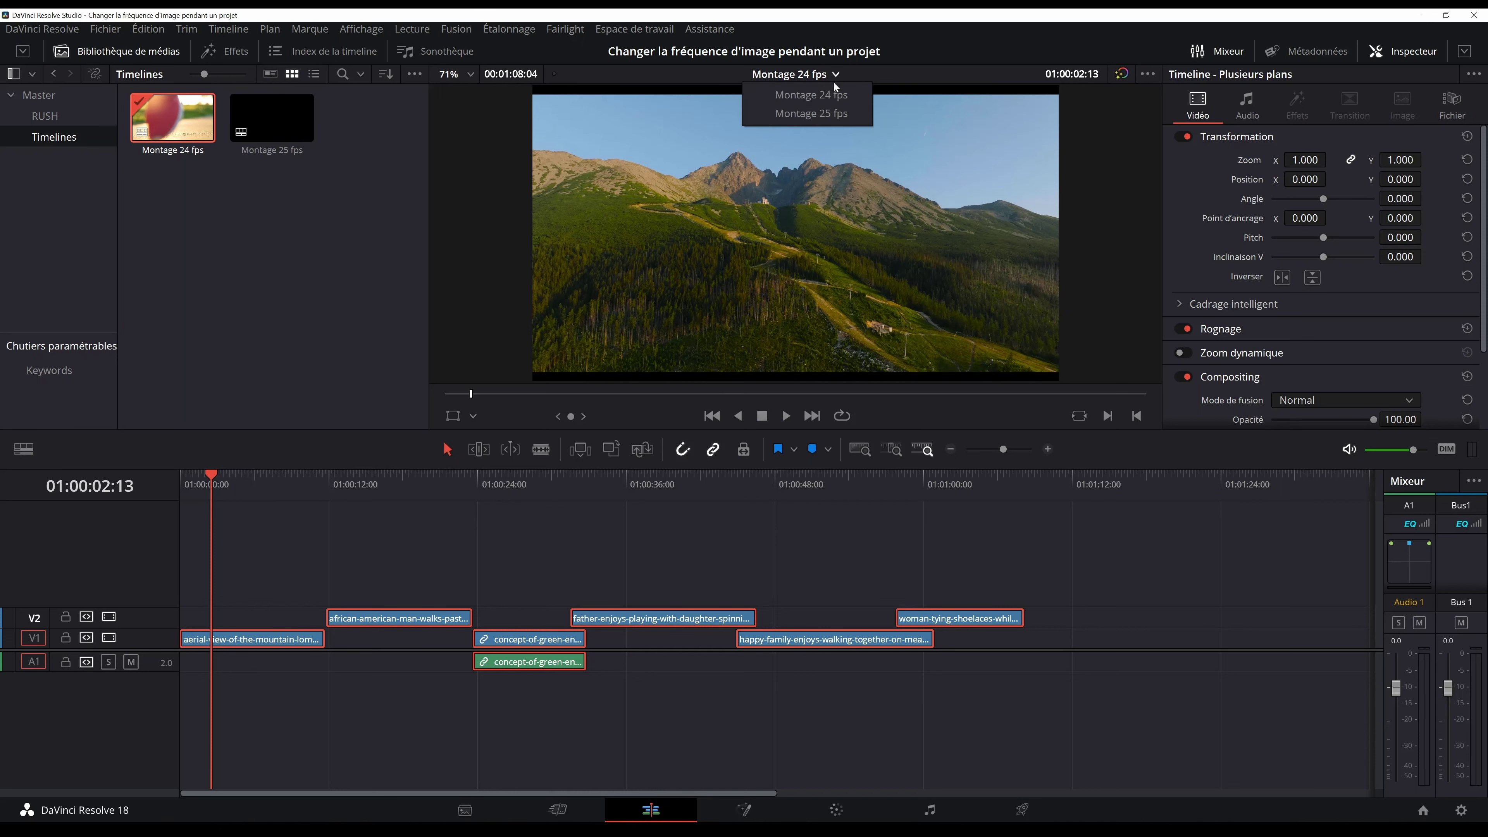
{"action": "left_click", "coordinate": [846, 115]}
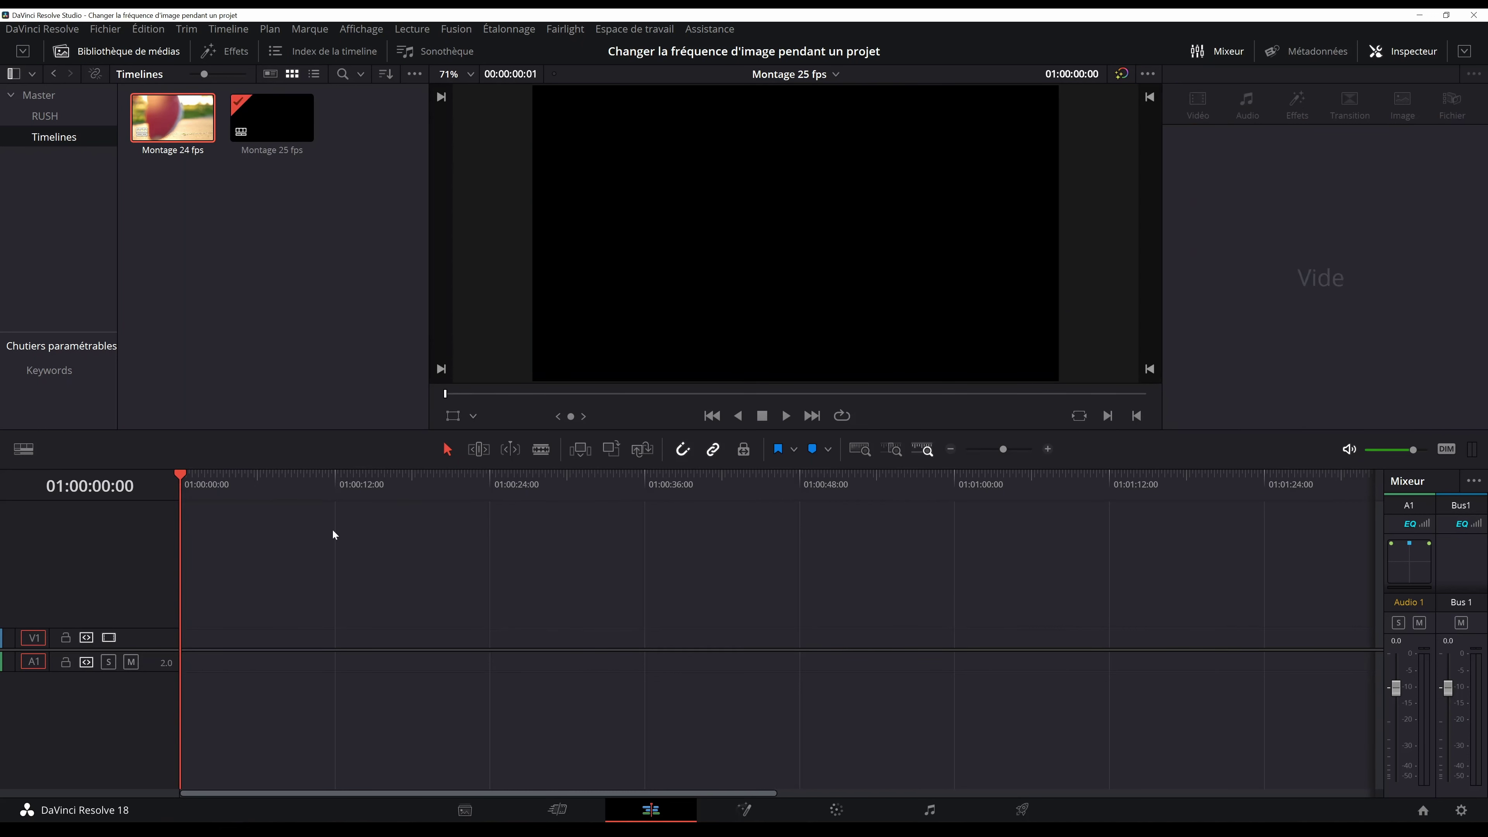
{"action": "key", "text": "ctrl+v"}
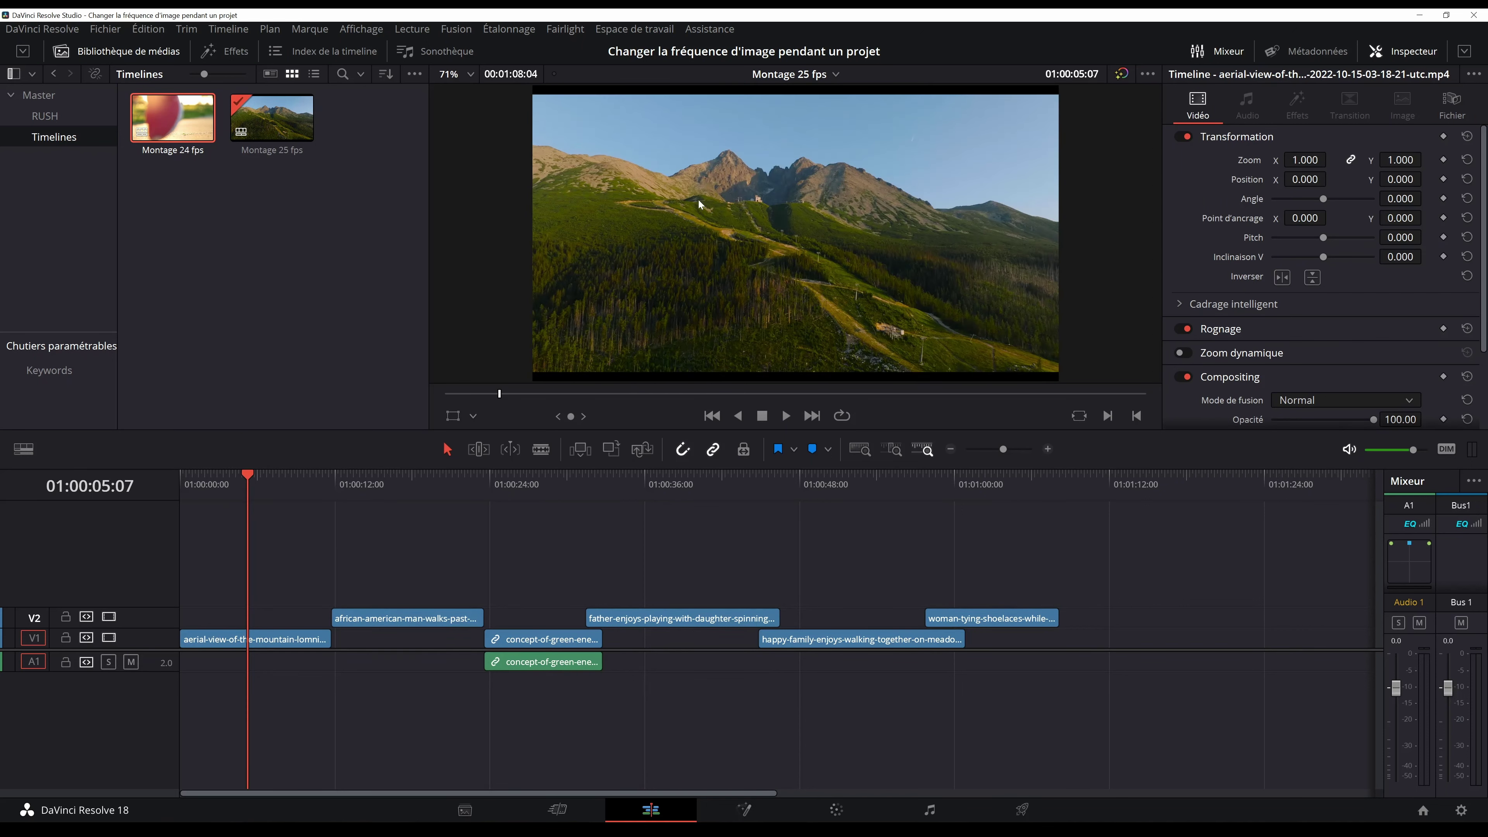
- Review the Montage 25 fps timeline settings
{"action": "left_click", "coordinate": [281, 120]}
{"action": "right_click", "coordinate": [279, 111]}
{"action": "right_click", "coordinate": [267, 128]}
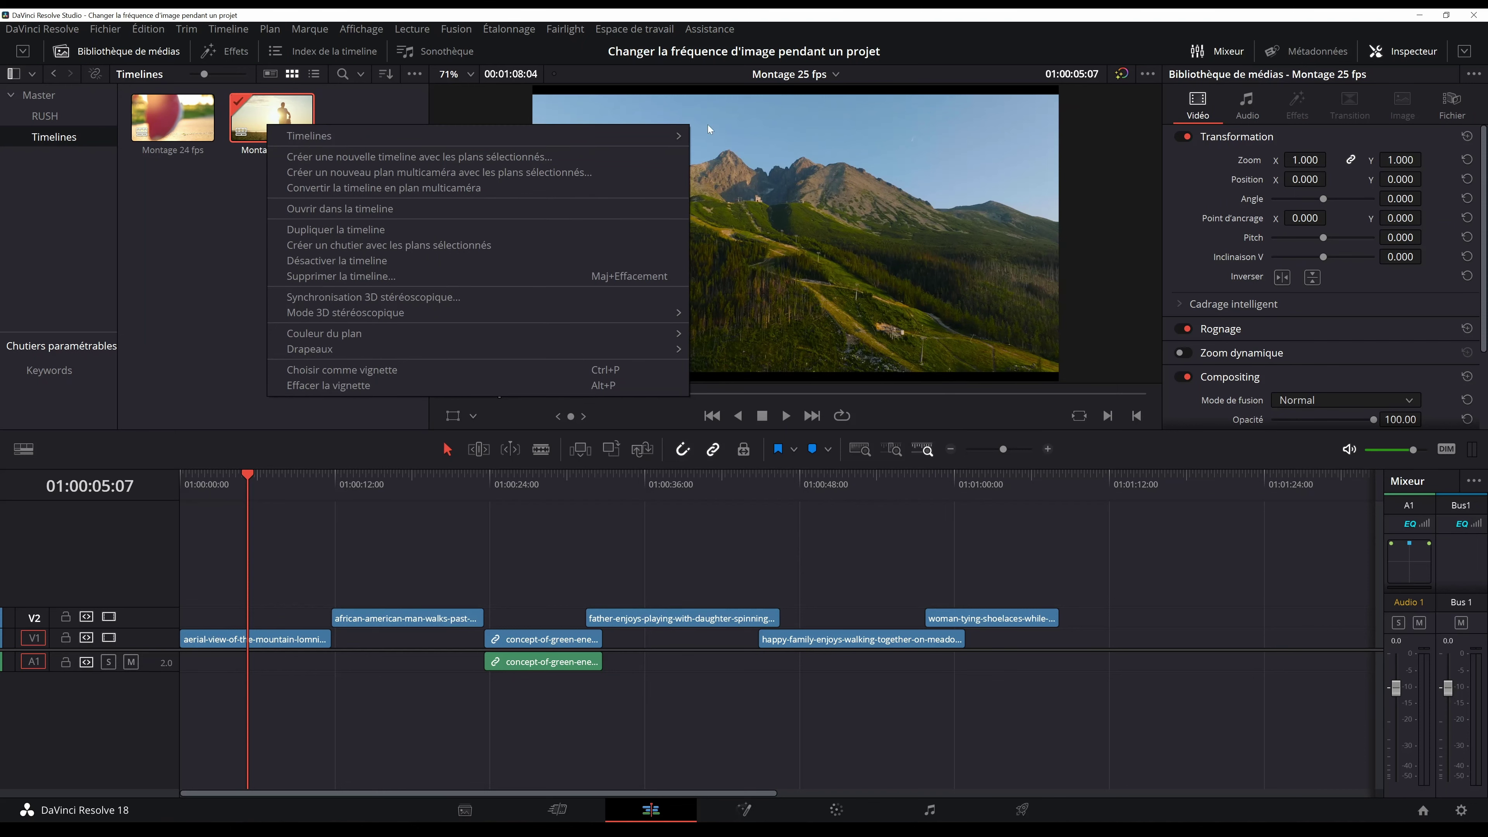
{"action": "mouse_move", "coordinate": [644, 134]}
{"action": "left_click", "coordinate": [786, 135]}
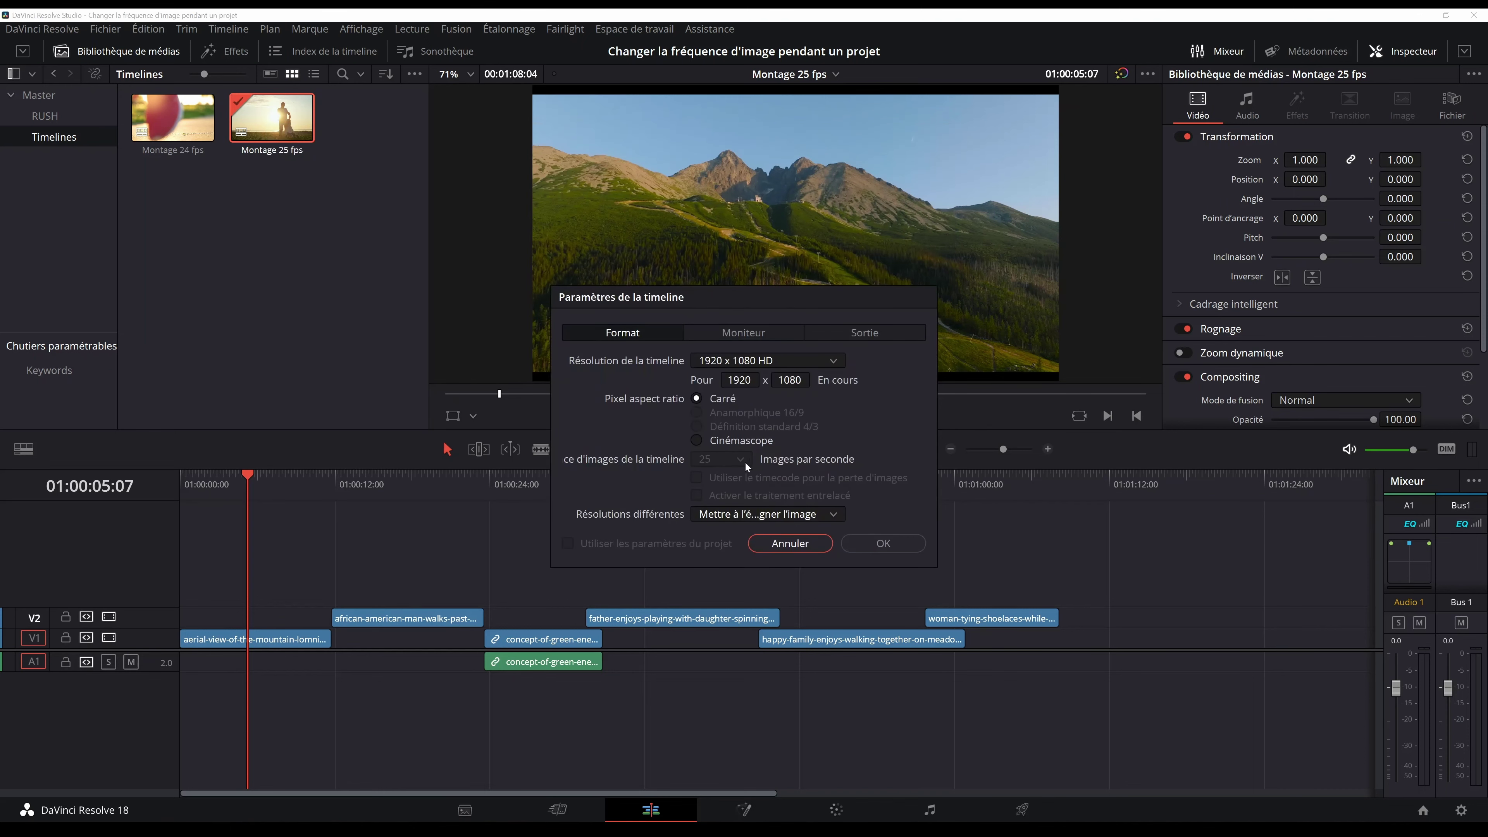
{"action": "left_click", "coordinate": [796, 552]}
- Confirm the export frame rate is 25 fps on the Deliver page
{"action": "left_click", "coordinate": [1020, 811]}
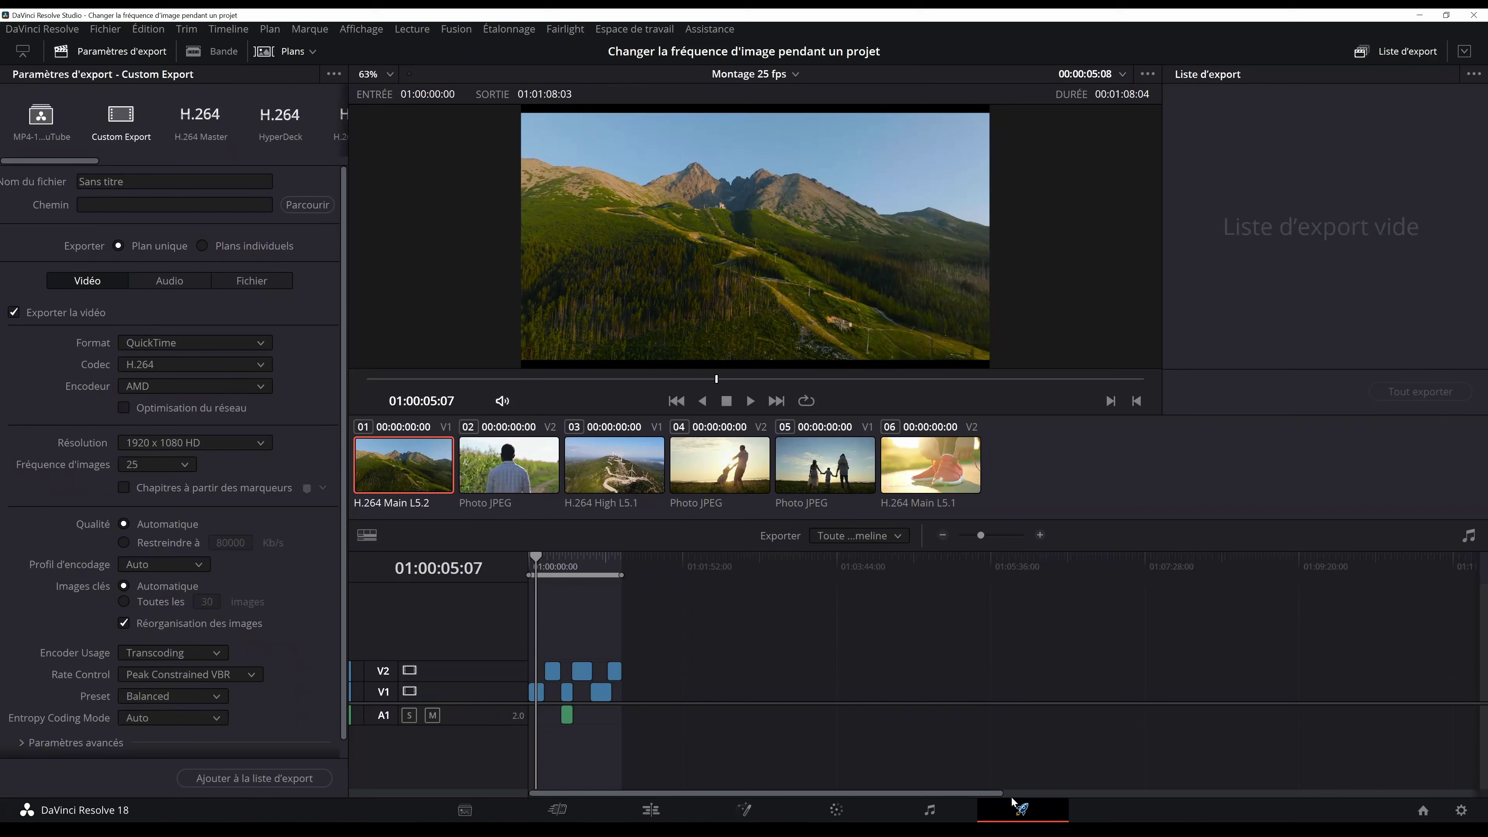
{"action": "left_click", "coordinate": [166, 470]}
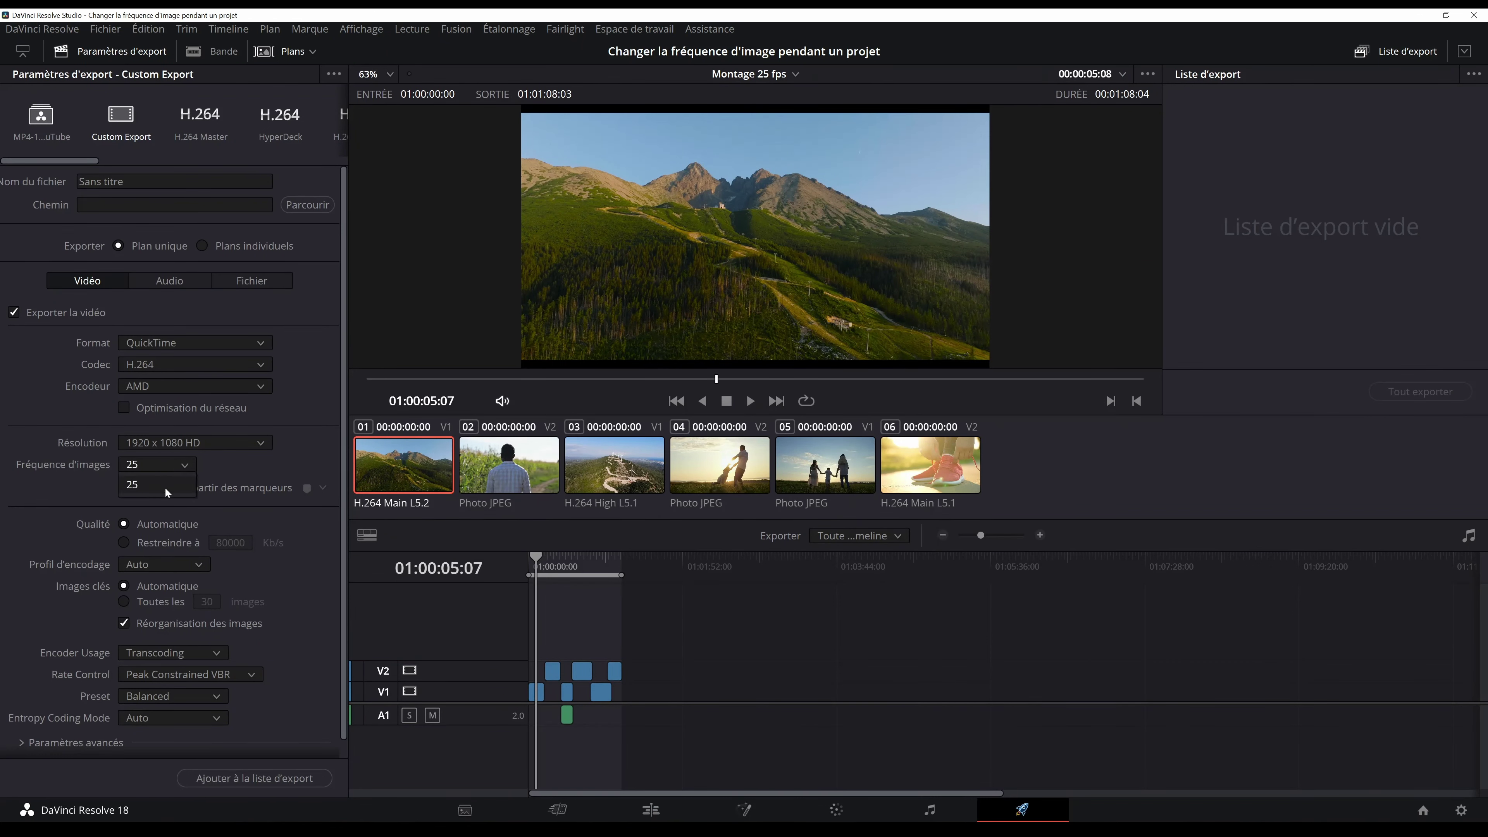
{"action": "left_click", "coordinate": [178, 485]}
{"action": "left_click", "coordinate": [651, 810]}
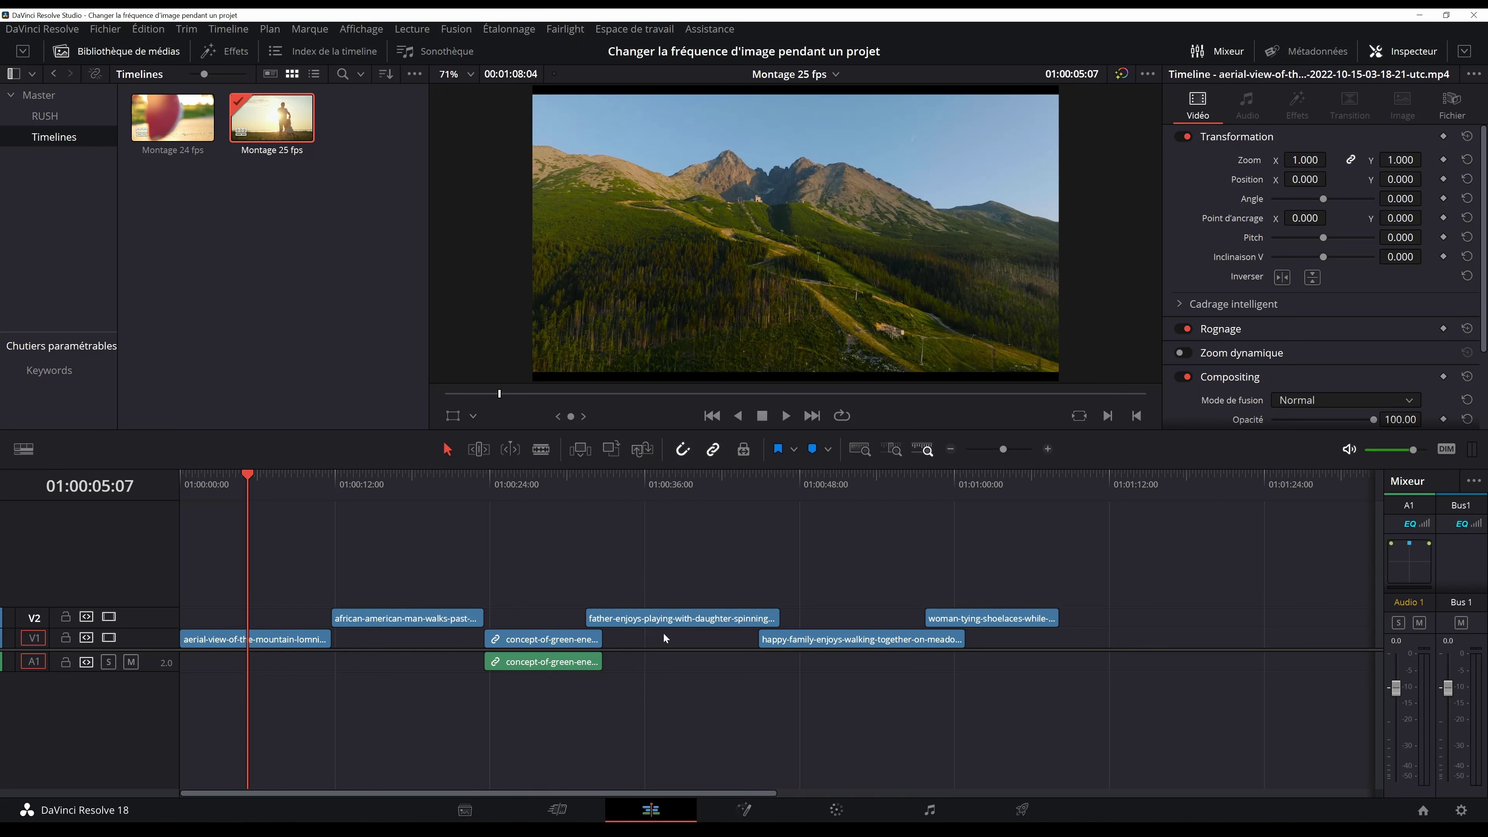
- Delete all clips, drop Montage 24 fps onto the timeline as one clip, and save
{"action": "left_click_drag", "start_coordinate": [1151, 535], "coordinate": [249, 757]}
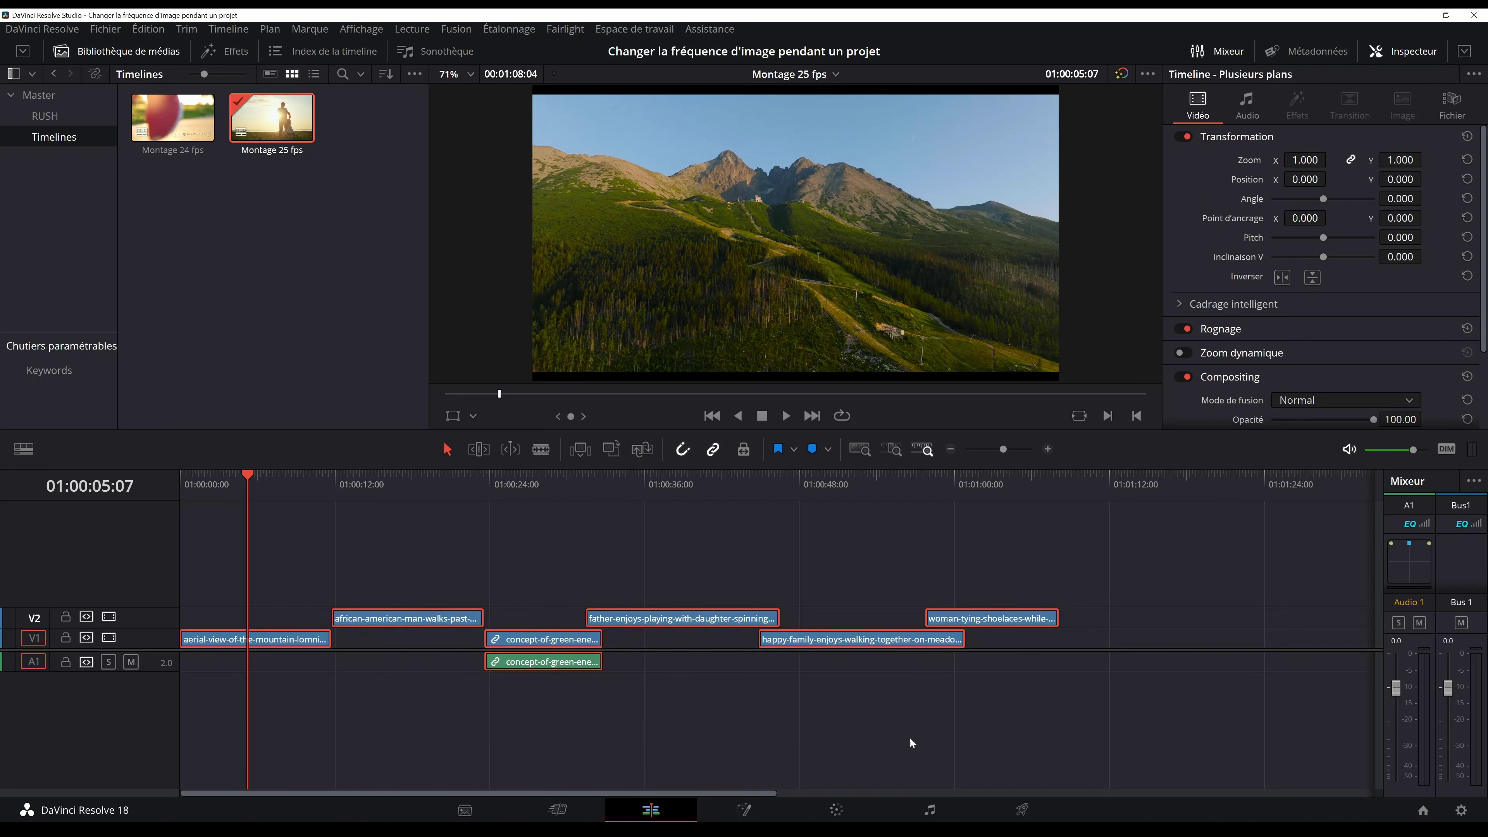
{"action": "key", "text": "Delete"}
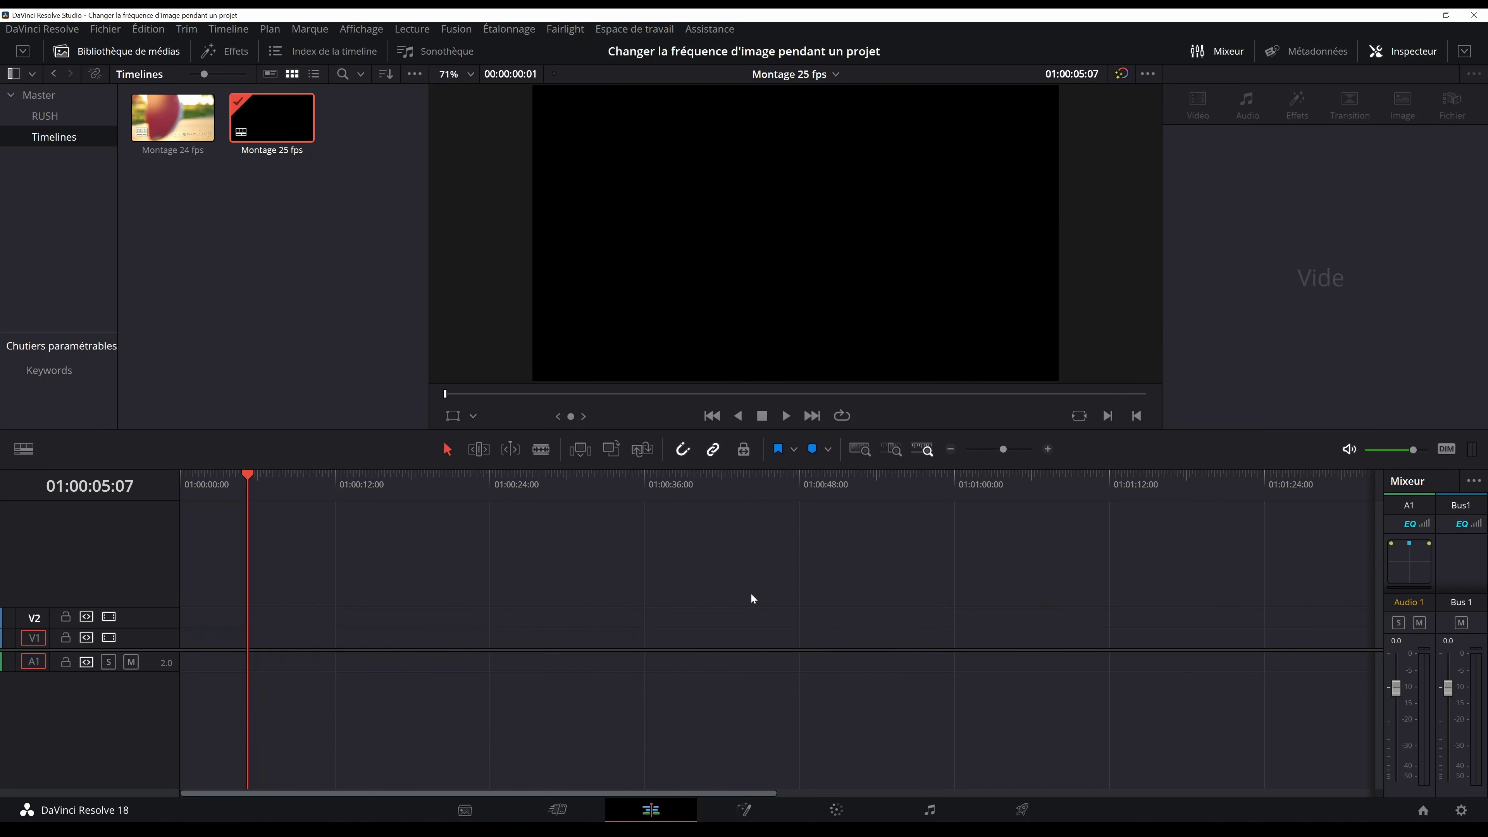
{"action": "left_click", "coordinate": [186, 145]}
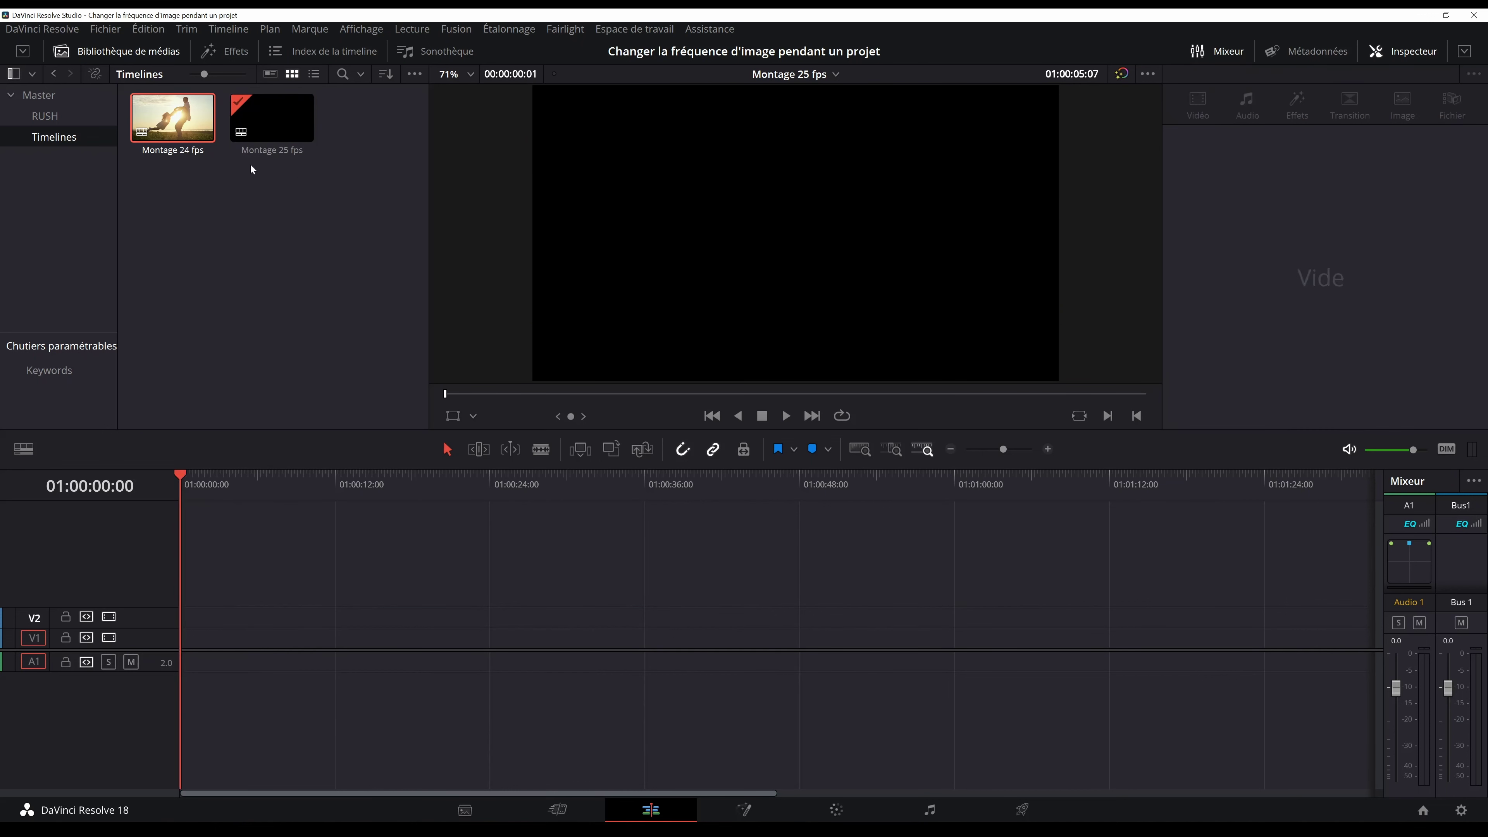
{"action": "left_click", "coordinate": [282, 130]}
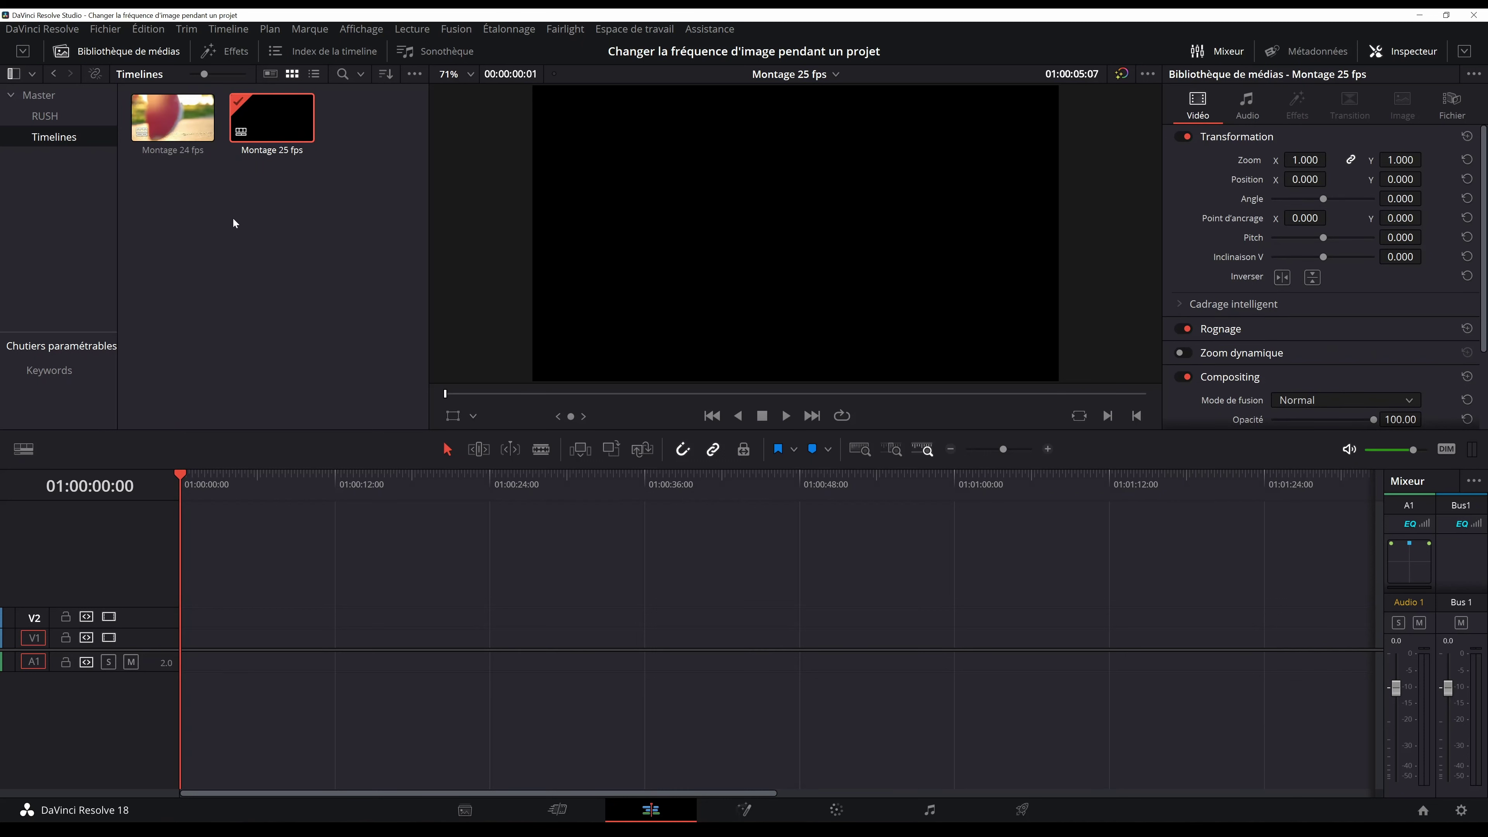
{"action": "left_click", "coordinate": [157, 120]}
{"action": "mouse_move", "coordinate": [157, 120]}
{"action": "left_mouse_down"}
{"action": "mouse_move", "coordinate": [232, 416]}
{"action": "mouse_move", "coordinate": [206, 648]}
{"action": "mouse_move", "coordinate": [187, 645]}
{"action": "left_mouse_up"}
{"action": "key", "text": "ctrl+s"}
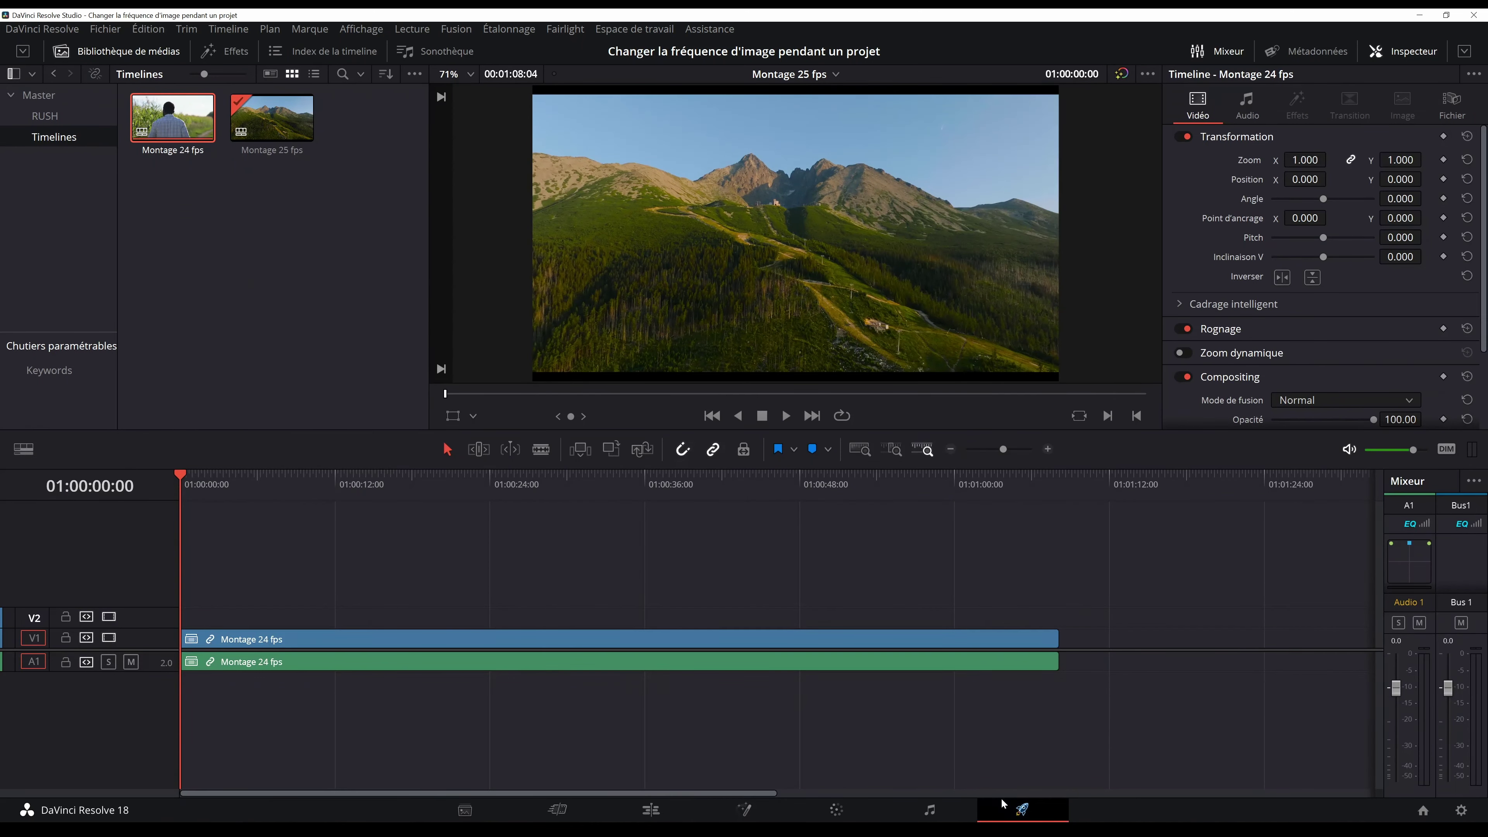
- Decompose the nested Montage 24 fps clip using its individual clips only
{"action": "left_click", "coordinate": [1021, 809]}
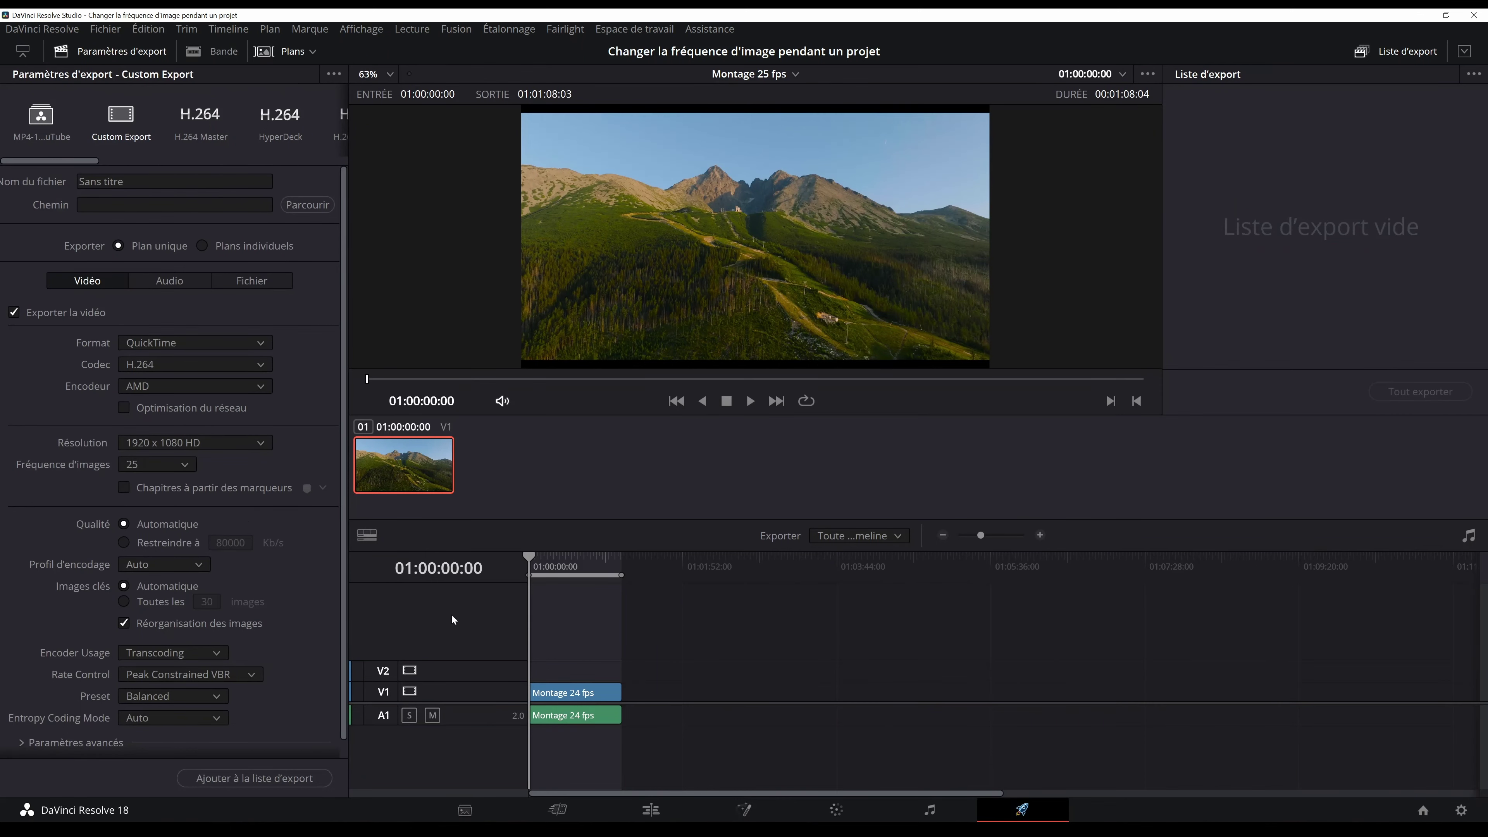
{"action": "key", "text": "shift+4"}
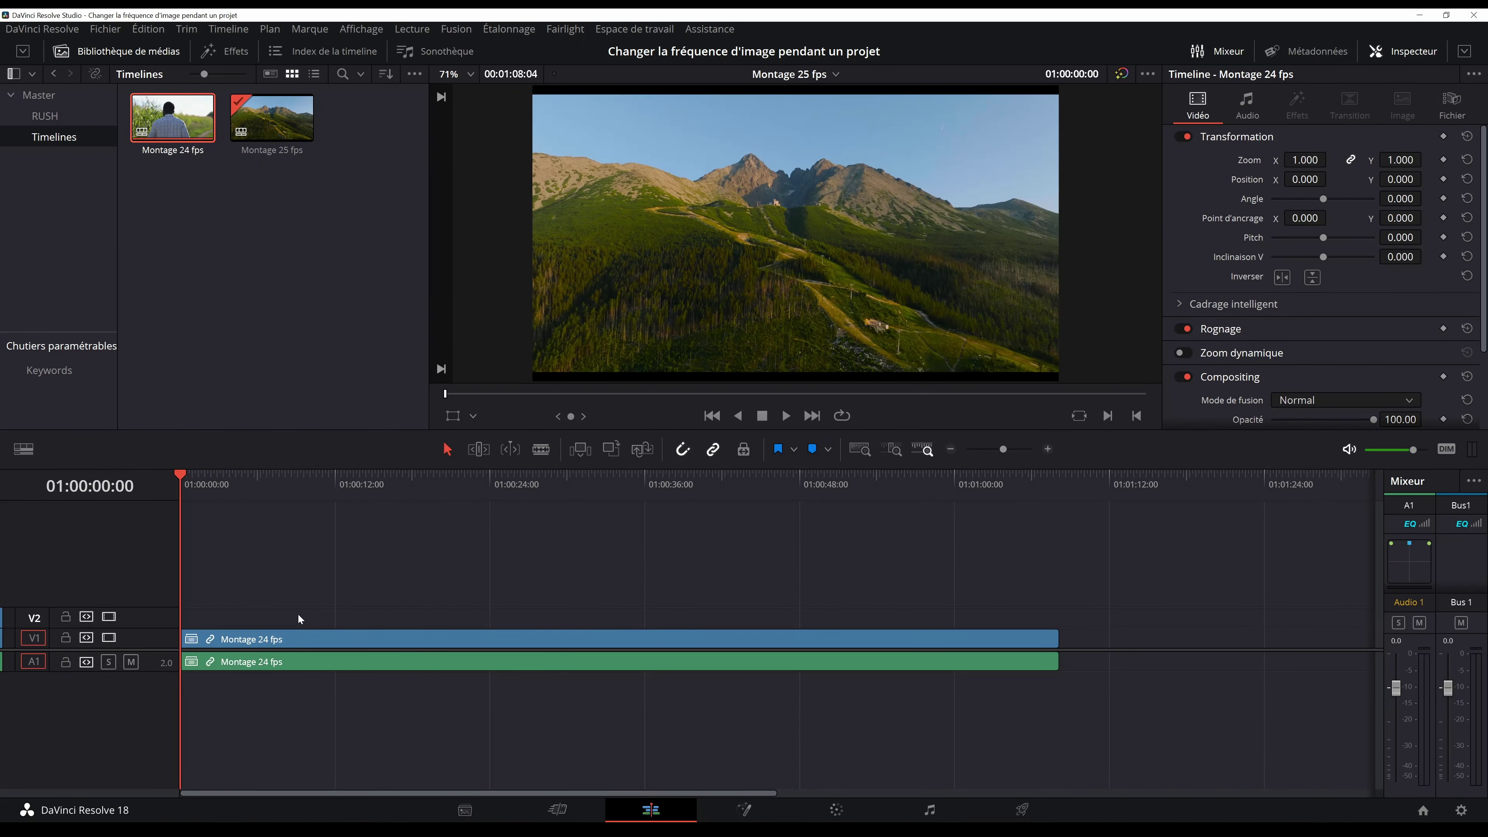
{"action": "right_click", "coordinate": [309, 643]}
{"action": "mouse_move", "coordinate": [402, 136]}
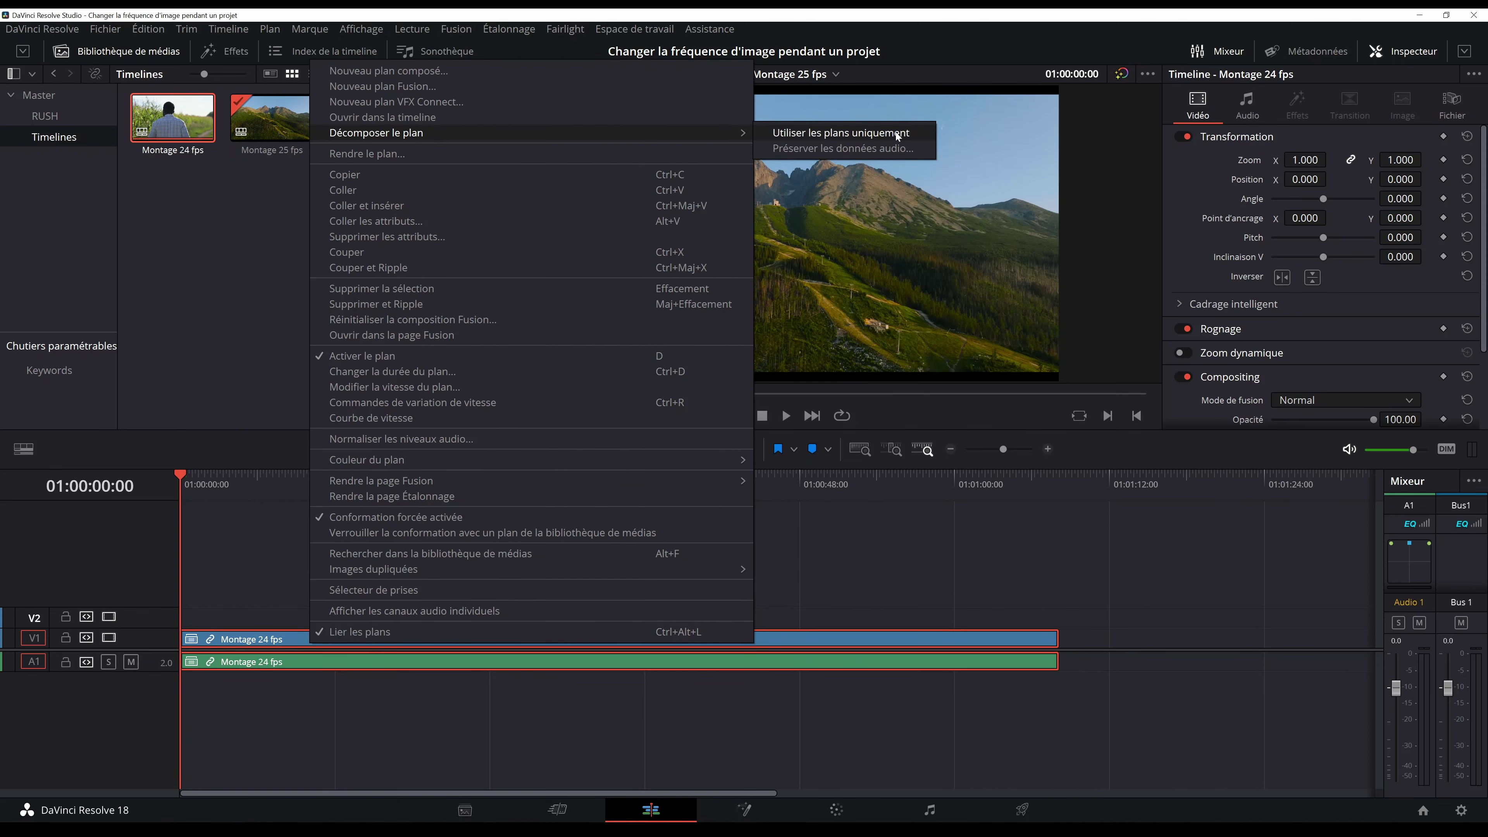
{"action": "left_click", "coordinate": [840, 134]}
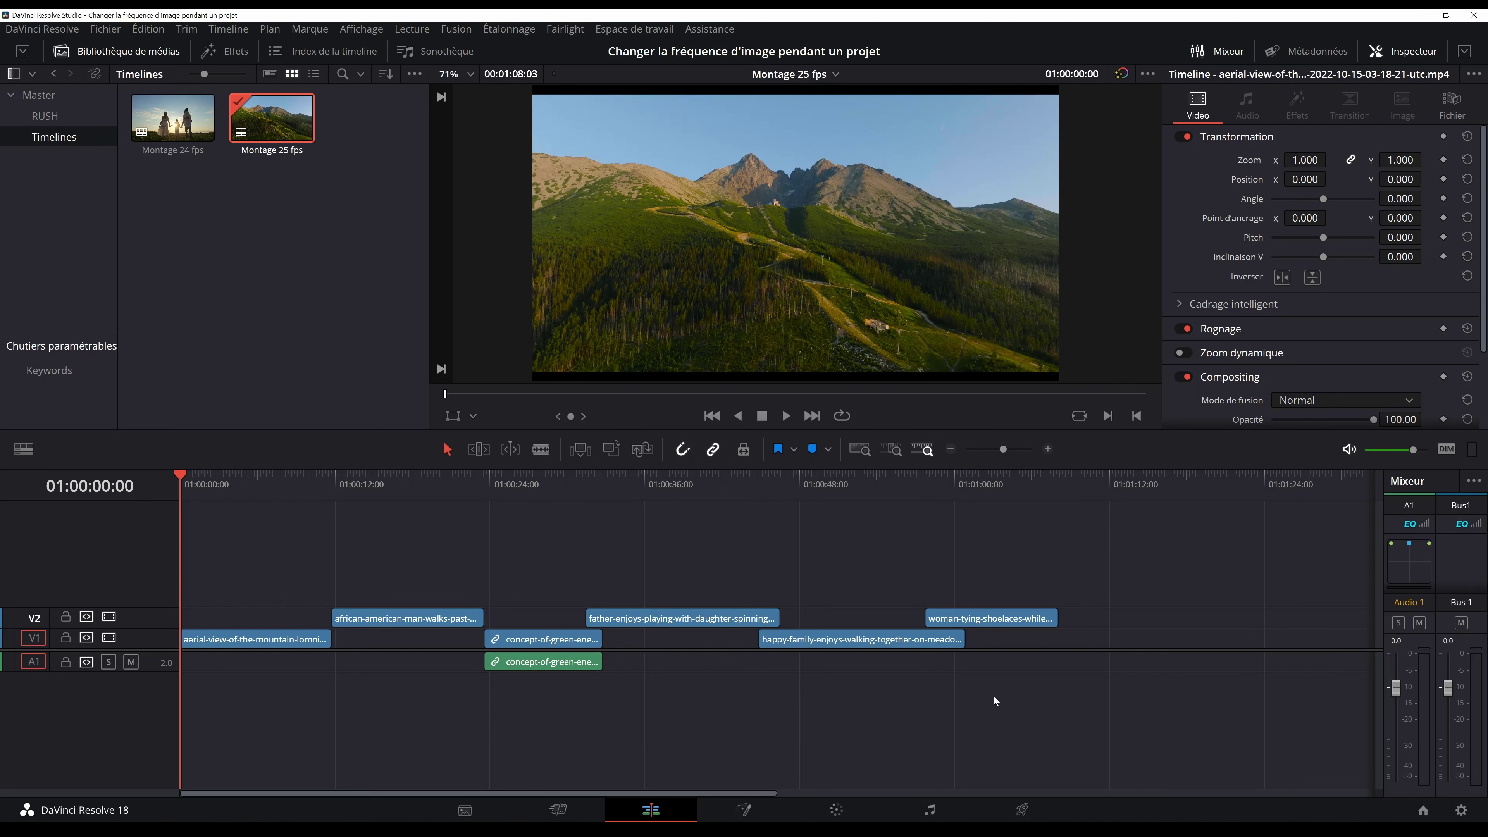
- Review the project Configuration and Presets pages showing 1920 x 1080 at 24 fps
{"action": "left_click", "coordinate": [1461, 810]}
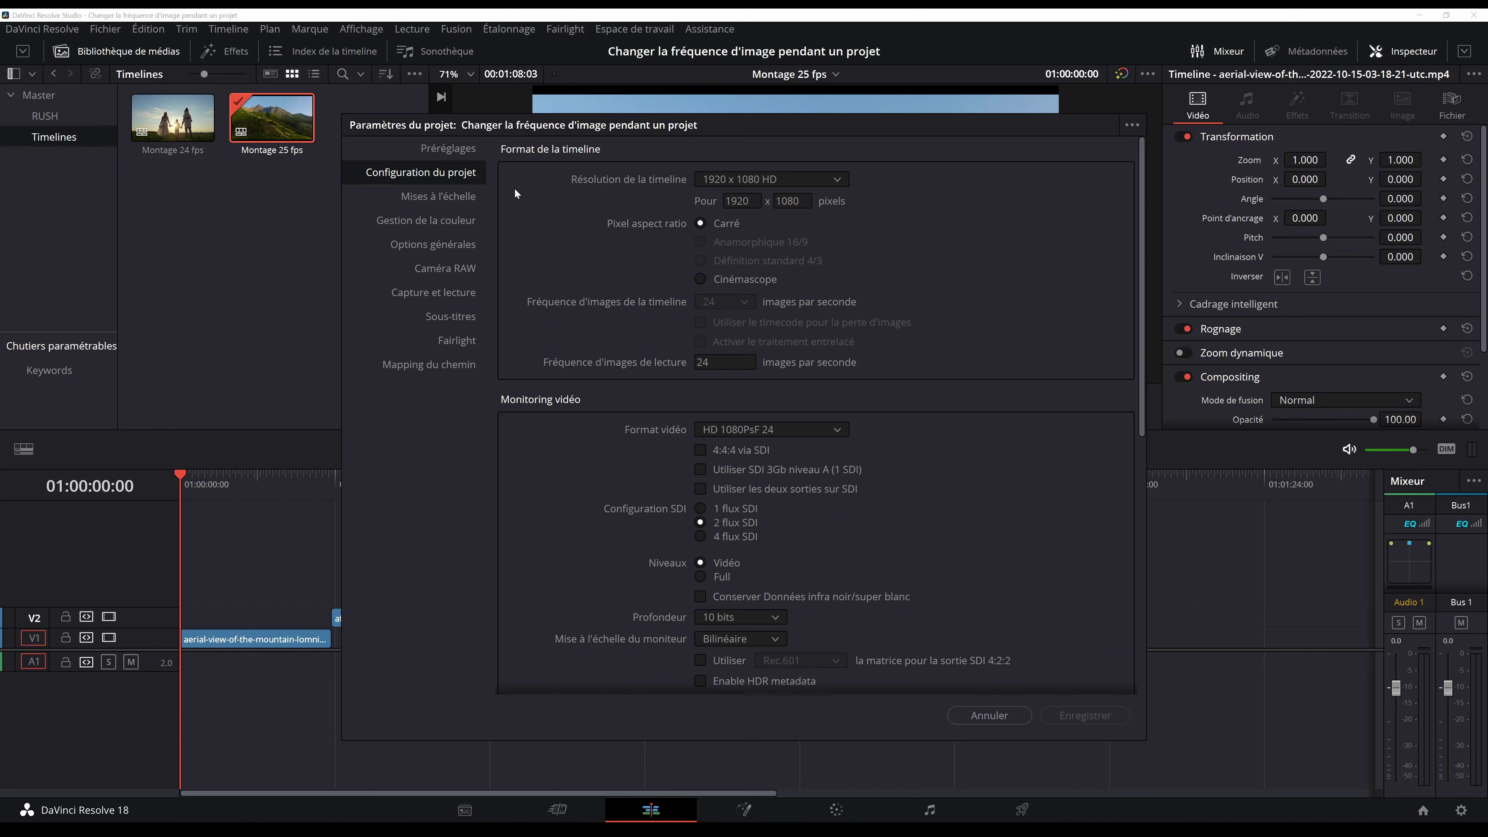
{"action": "left_click", "coordinate": [457, 150]}
{"action": "left_click", "coordinate": [458, 174]}
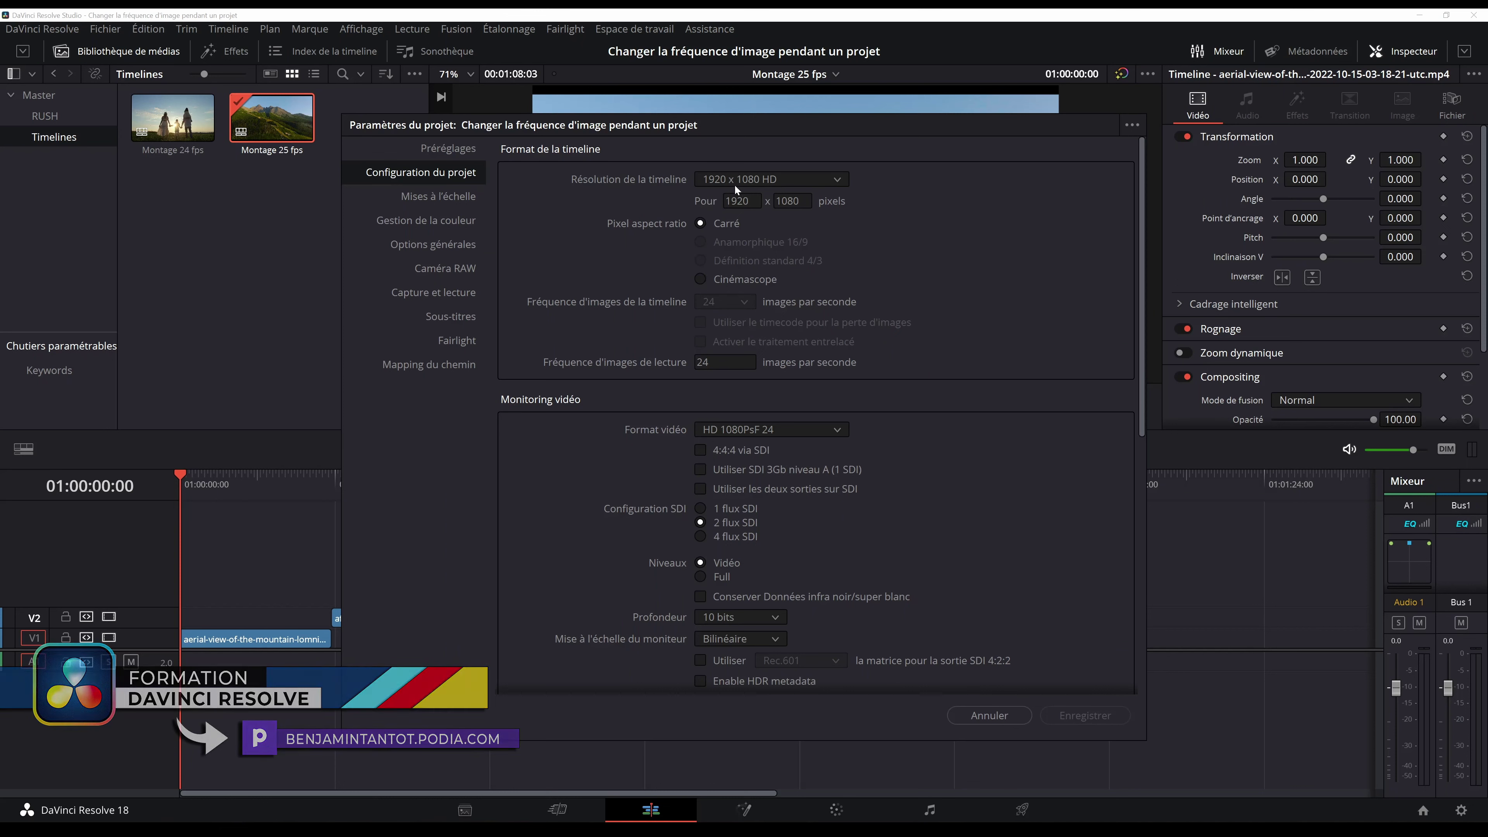
{"action": "left_click", "coordinate": [459, 155]}
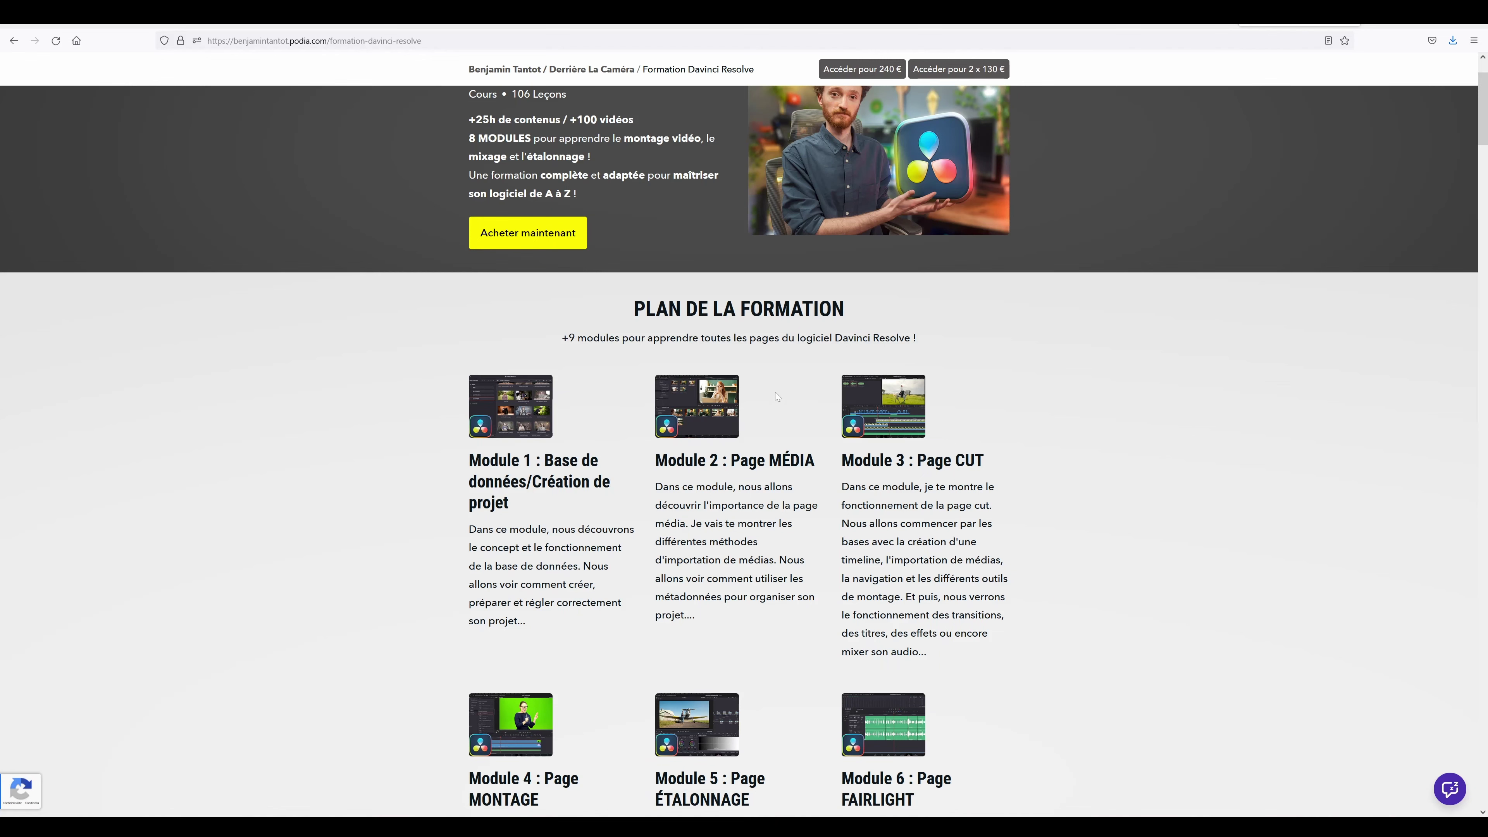
- Scroll the Podia course page down to the Contenu lesson list for Modules 6 to 9
{"action": "scroll", "coordinate": [776, 394], "scroll_direction": "down", "scroll_amount": 1}
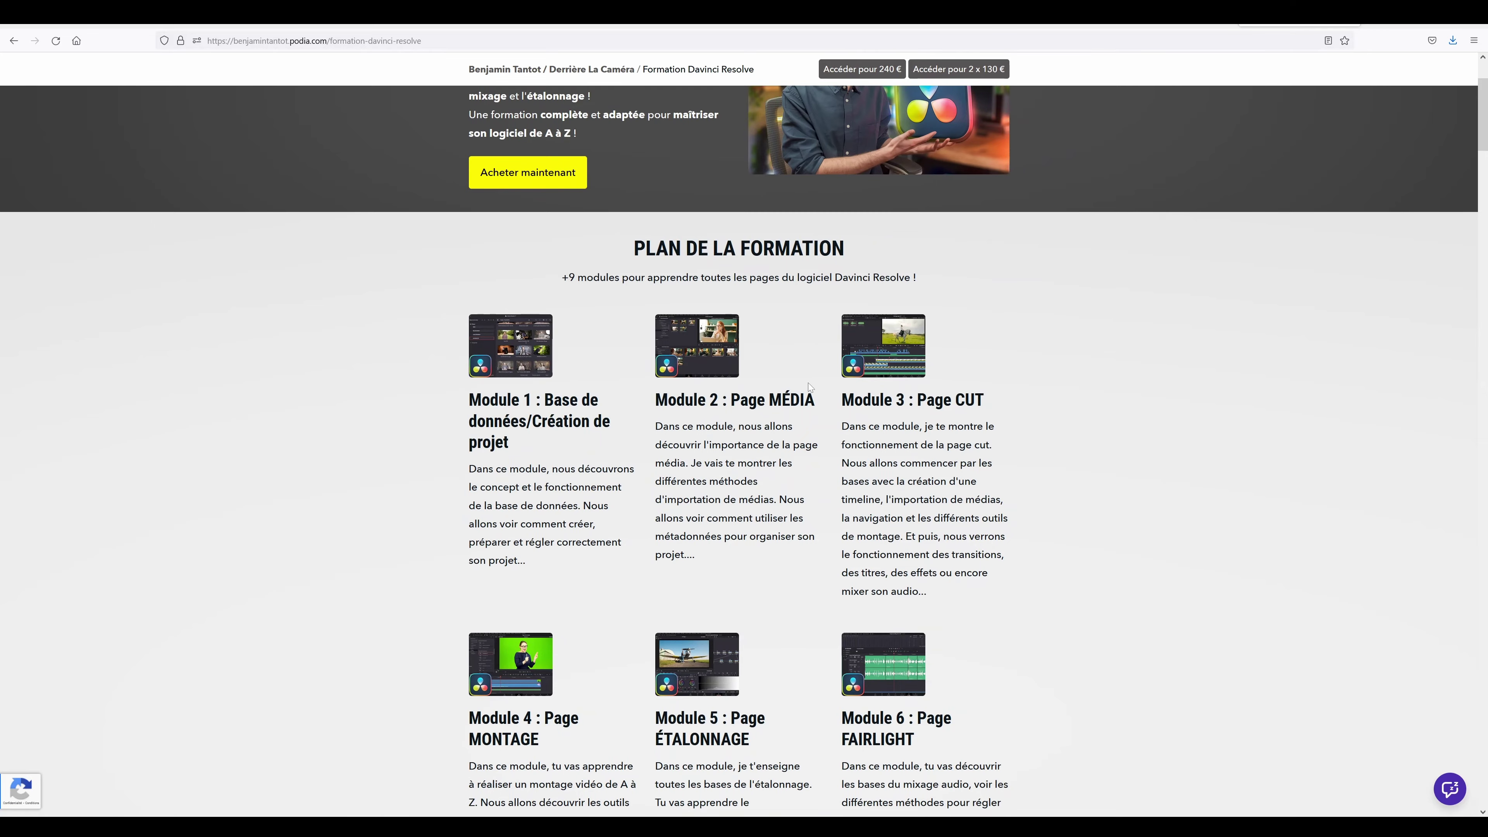
{"action": "scroll", "coordinate": [808, 383], "scroll_direction": "down", "scroll_amount": 1}
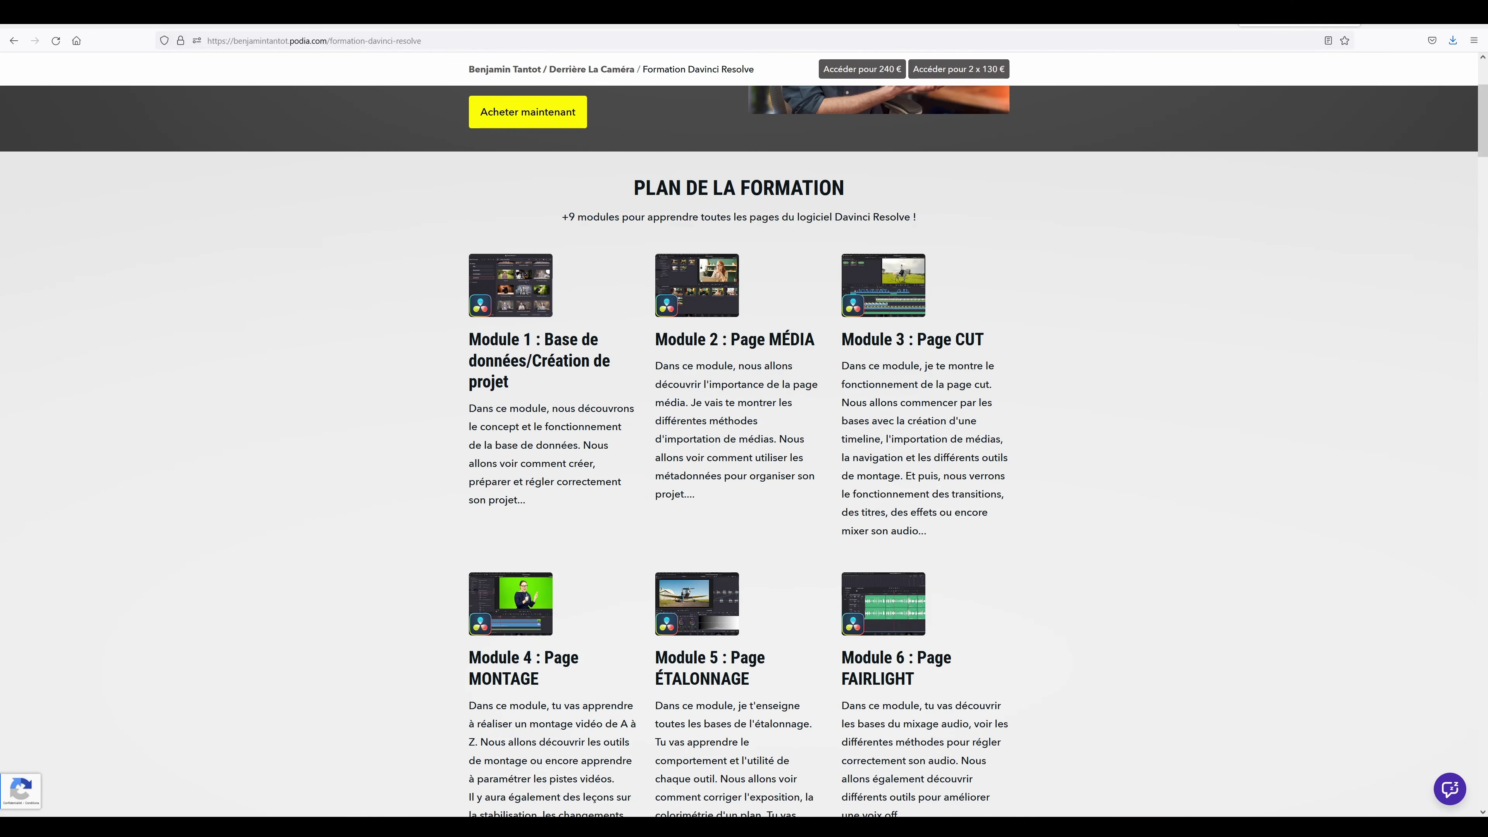
{"action": "scroll", "coordinate": [590, 520], "scroll_direction": "down", "scroll_amount": 1}
{"action": "scroll", "coordinate": [591, 520], "scroll_direction": "down", "scroll_amount": 1}
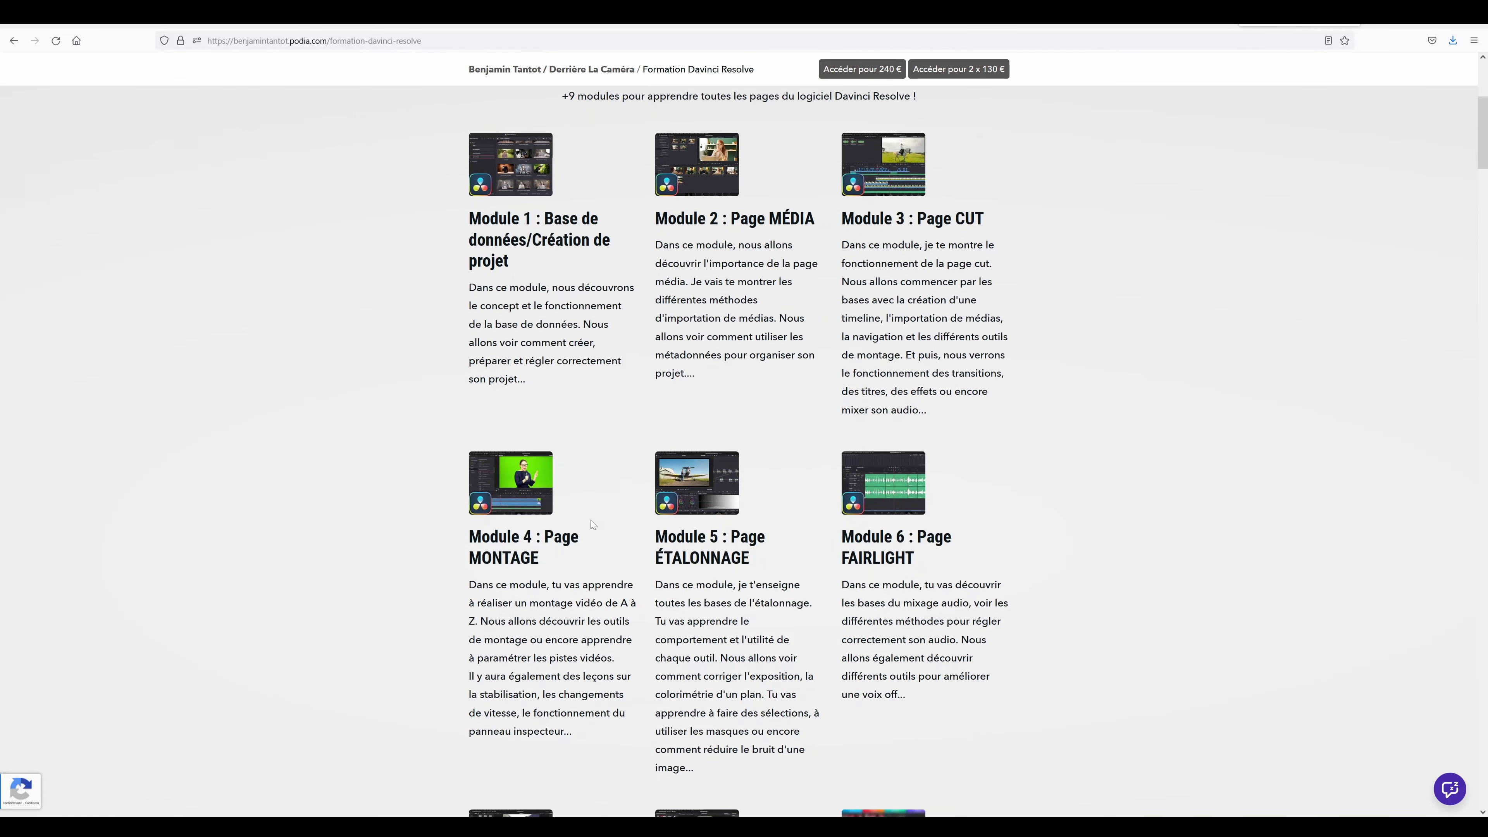
{"action": "scroll", "coordinate": [591, 523], "scroll_direction": "down", "scroll_amount": 2}
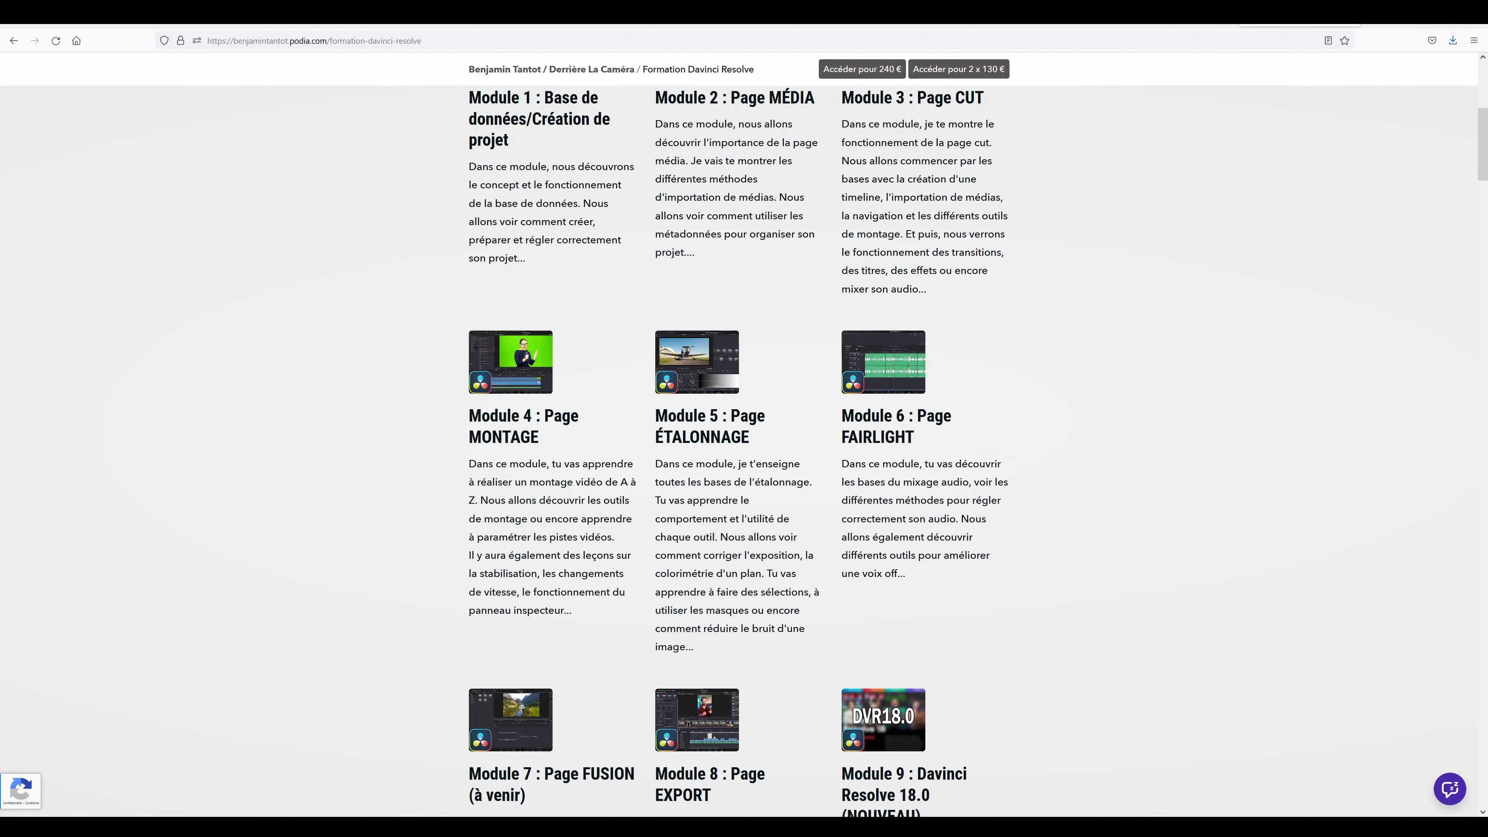
{"action": "scroll", "coordinate": [857, 428], "scroll_direction": "down", "scroll_amount": 4}
{"action": "scroll", "coordinate": [938, 455], "scroll_direction": "down", "scroll_amount": 2}
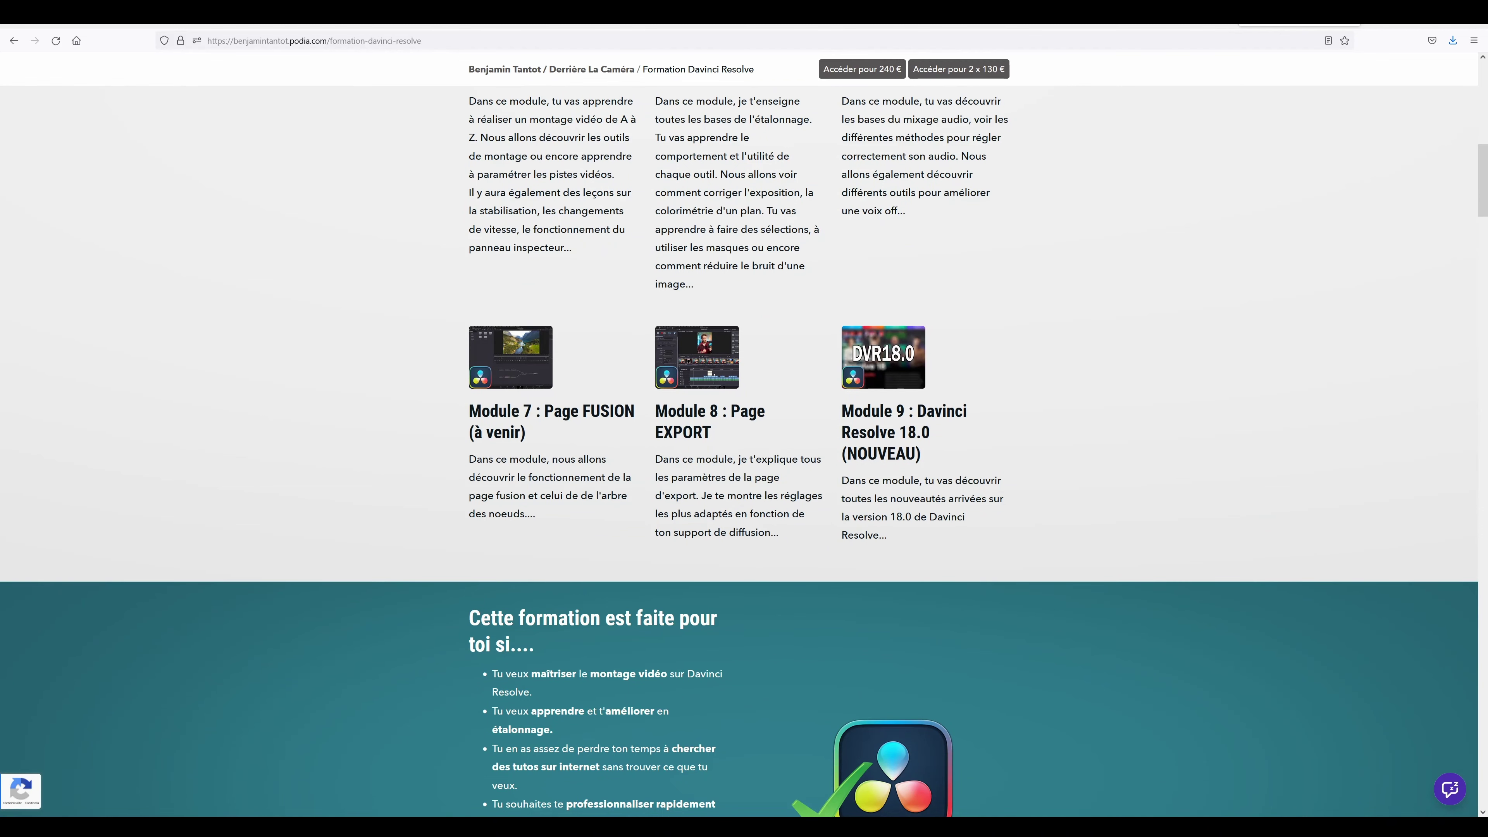
{"action": "scroll", "coordinate": [951, 429], "scroll_direction": "down", "scroll_amount": 15}
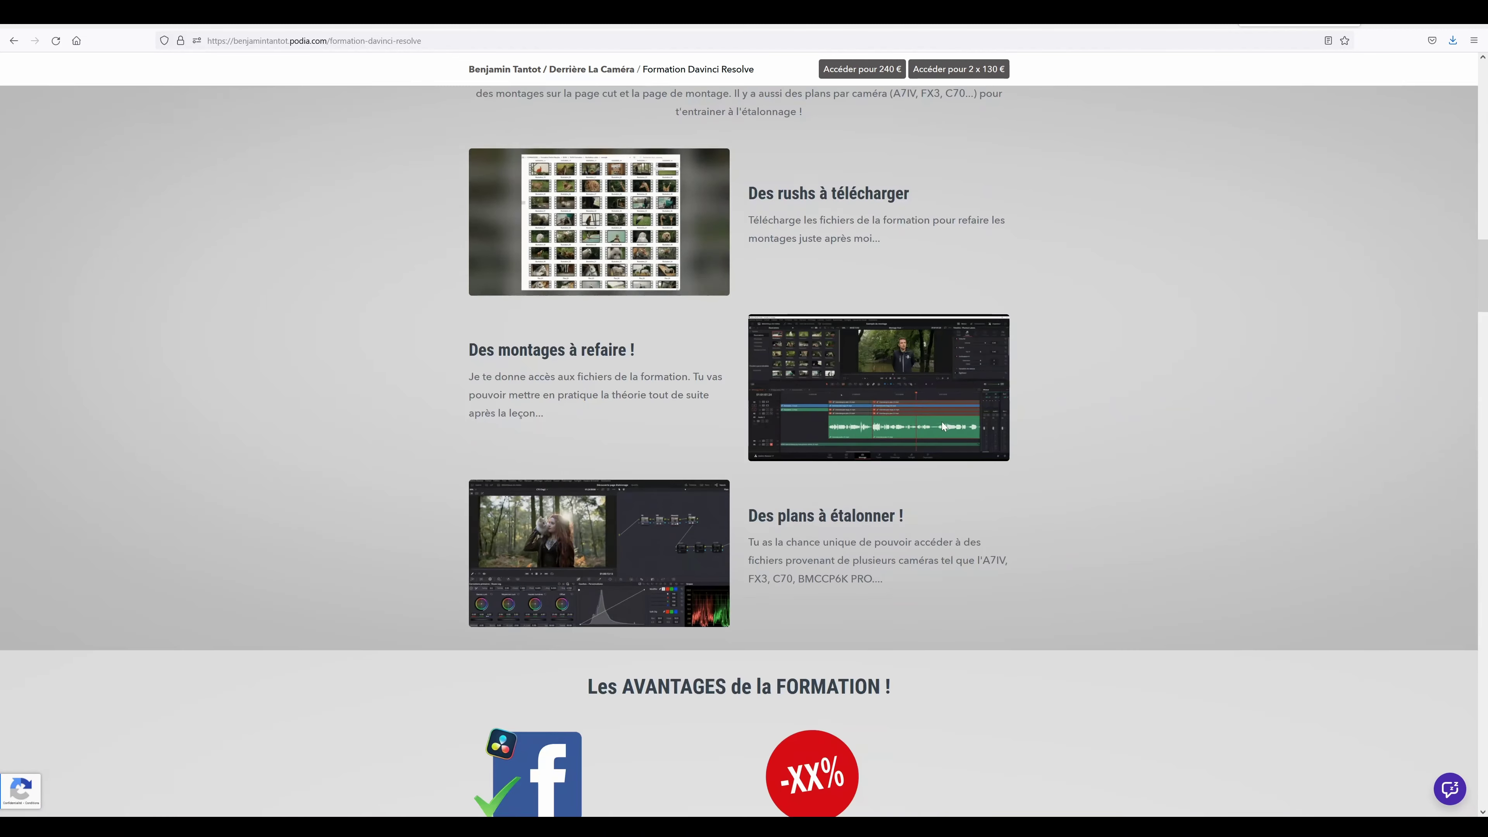
{"action": "scroll", "coordinate": [960, 426], "scroll_direction": "up", "scroll_amount": 3}
{"action": "scroll", "coordinate": [996, 431], "scroll_direction": "down", "scroll_amount": 3}
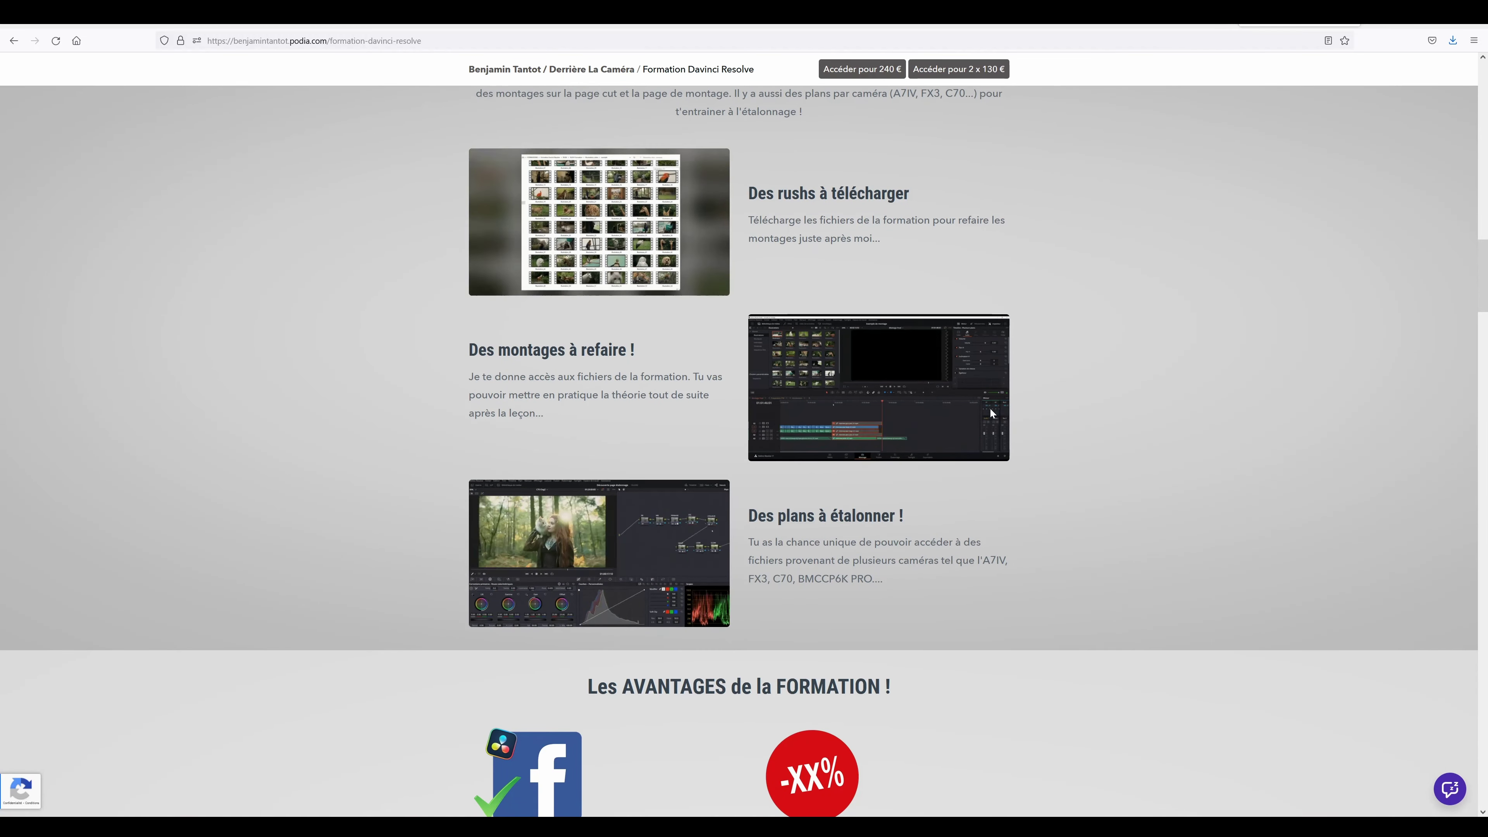
{"action": "scroll", "coordinate": [994, 413], "scroll_direction": "down", "scroll_amount": 2}
{"action": "scroll", "coordinate": [865, 483], "scroll_direction": "down", "scroll_amount": 3}
{"action": "scroll", "coordinate": [864, 483], "scroll_direction": "up", "scroll_amount": 4}
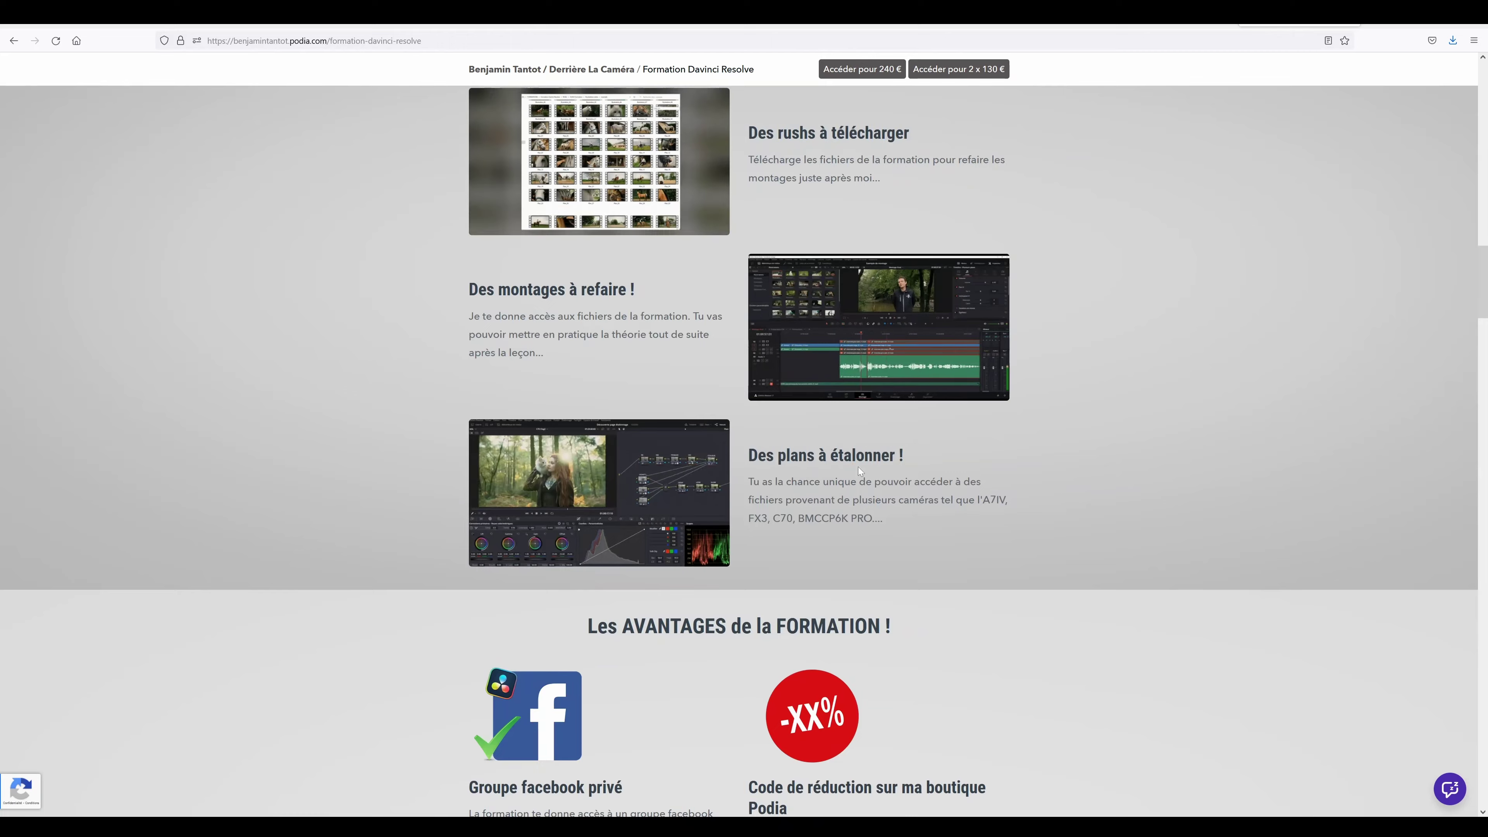
{"action": "scroll", "coordinate": [829, 480], "scroll_direction": "down", "scroll_amount": 1}
{"action": "scroll", "coordinate": [832, 475], "scroll_direction": "down", "scroll_amount": 2}
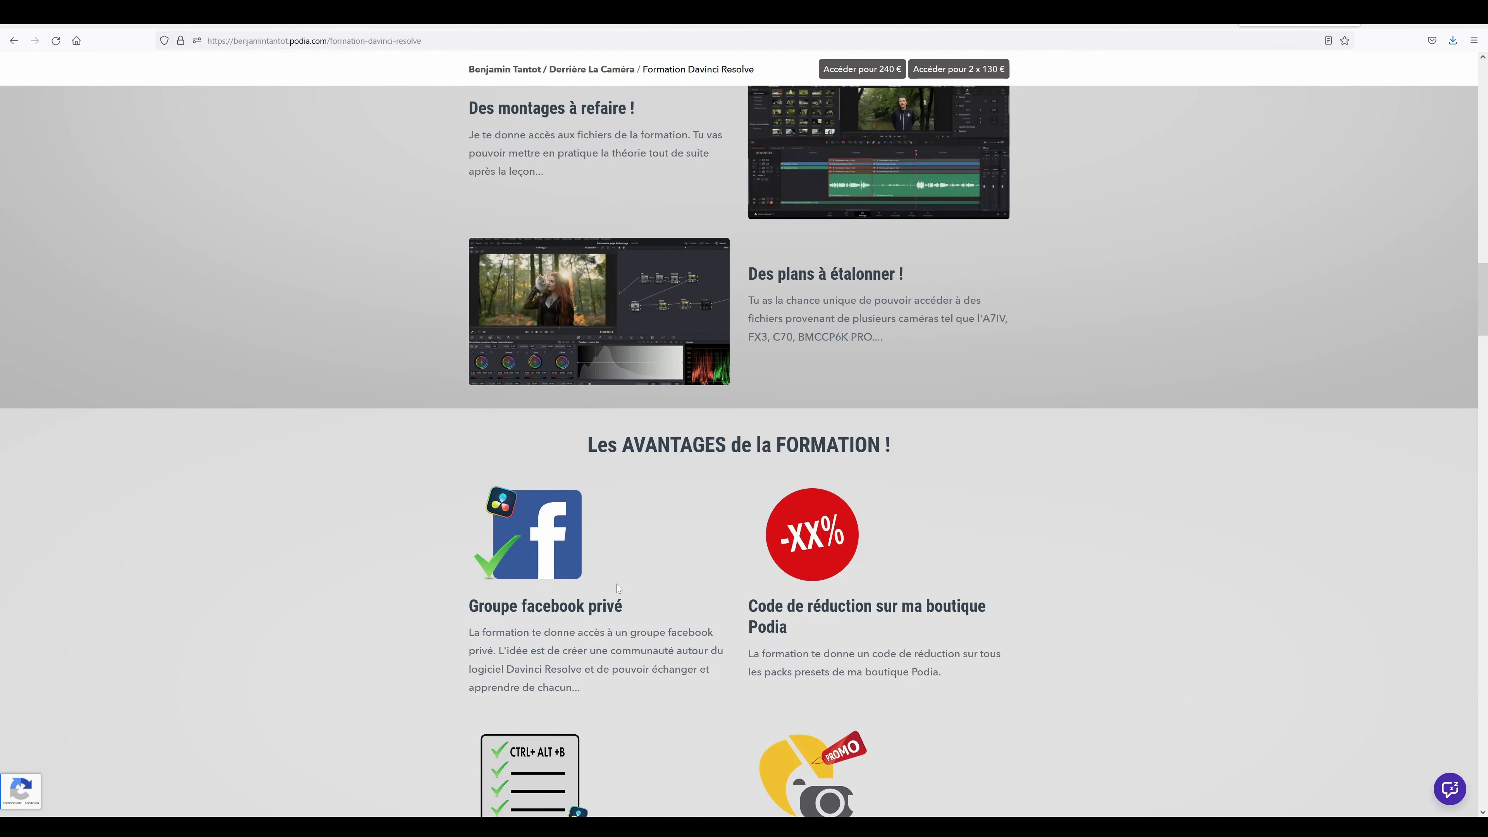
{"action": "scroll", "coordinate": [674, 586], "scroll_direction": "down", "scroll_amount": 1}
{"action": "scroll", "coordinate": [787, 553], "scroll_direction": "down", "scroll_amount": 13}
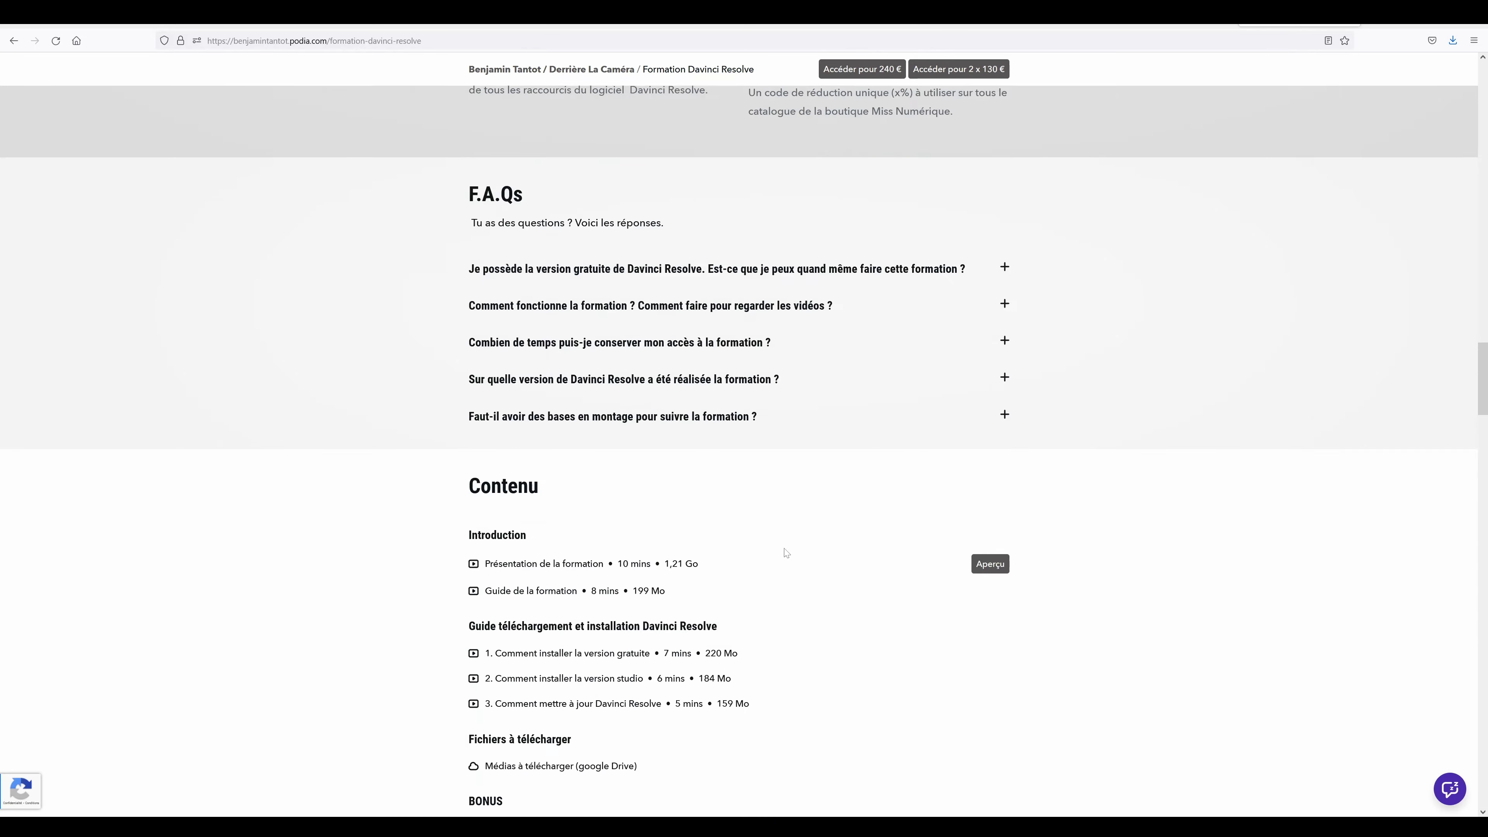
{"action": "scroll", "coordinate": [786, 552], "scroll_direction": "up", "scroll_amount": 5}
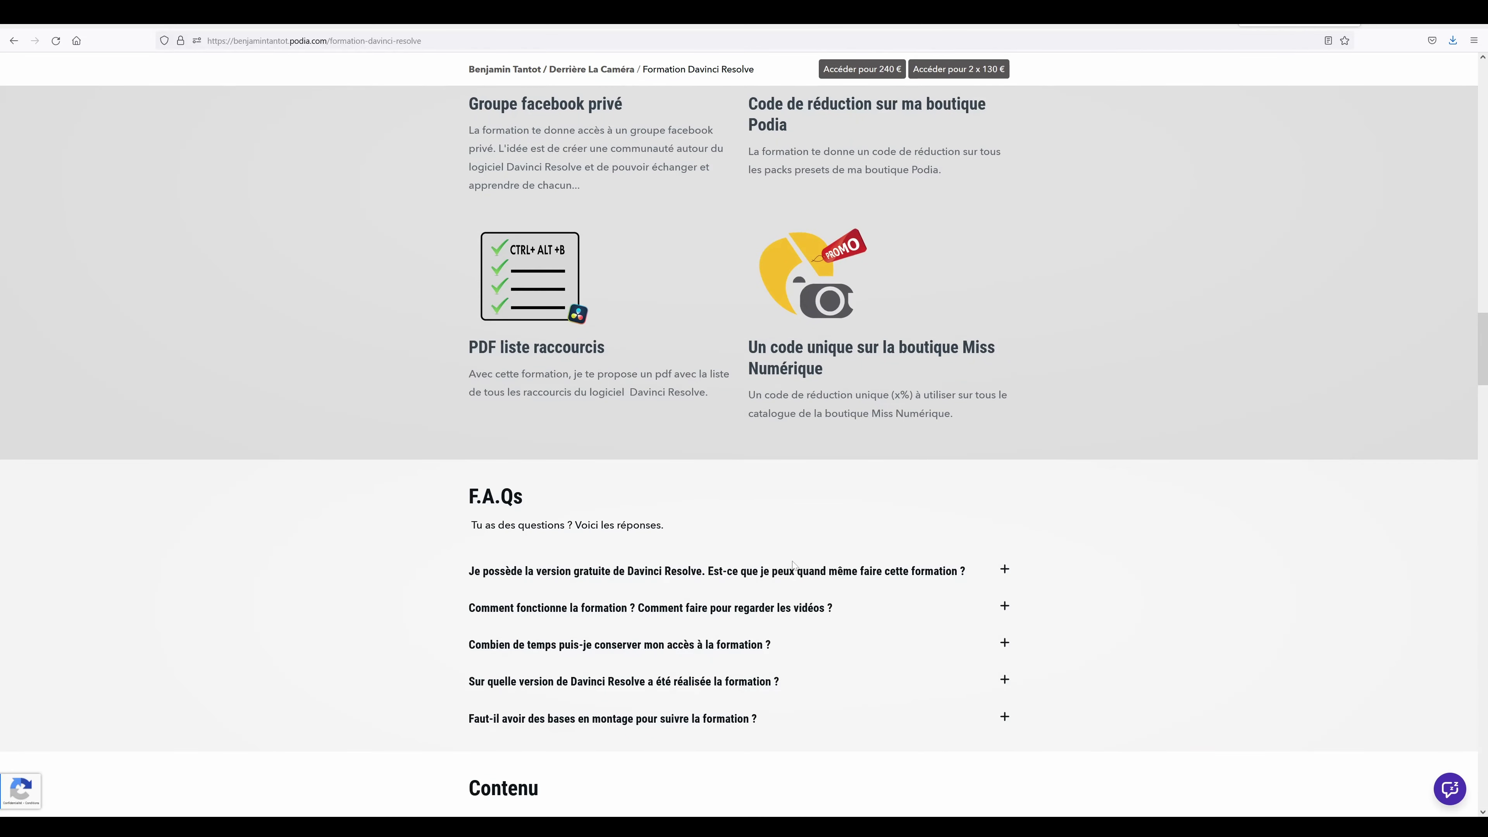
{"action": "scroll", "coordinate": [795, 545], "scroll_direction": "down", "scroll_amount": 15}
{"action": "scroll", "coordinate": [794, 545], "scroll_direction": "down", "scroll_amount": 5}
{"action": "scroll", "coordinate": [795, 546], "scroll_direction": "down", "scroll_amount": 4}
{"action": "scroll", "coordinate": [795, 546], "scroll_direction": "down", "scroll_amount": 5}
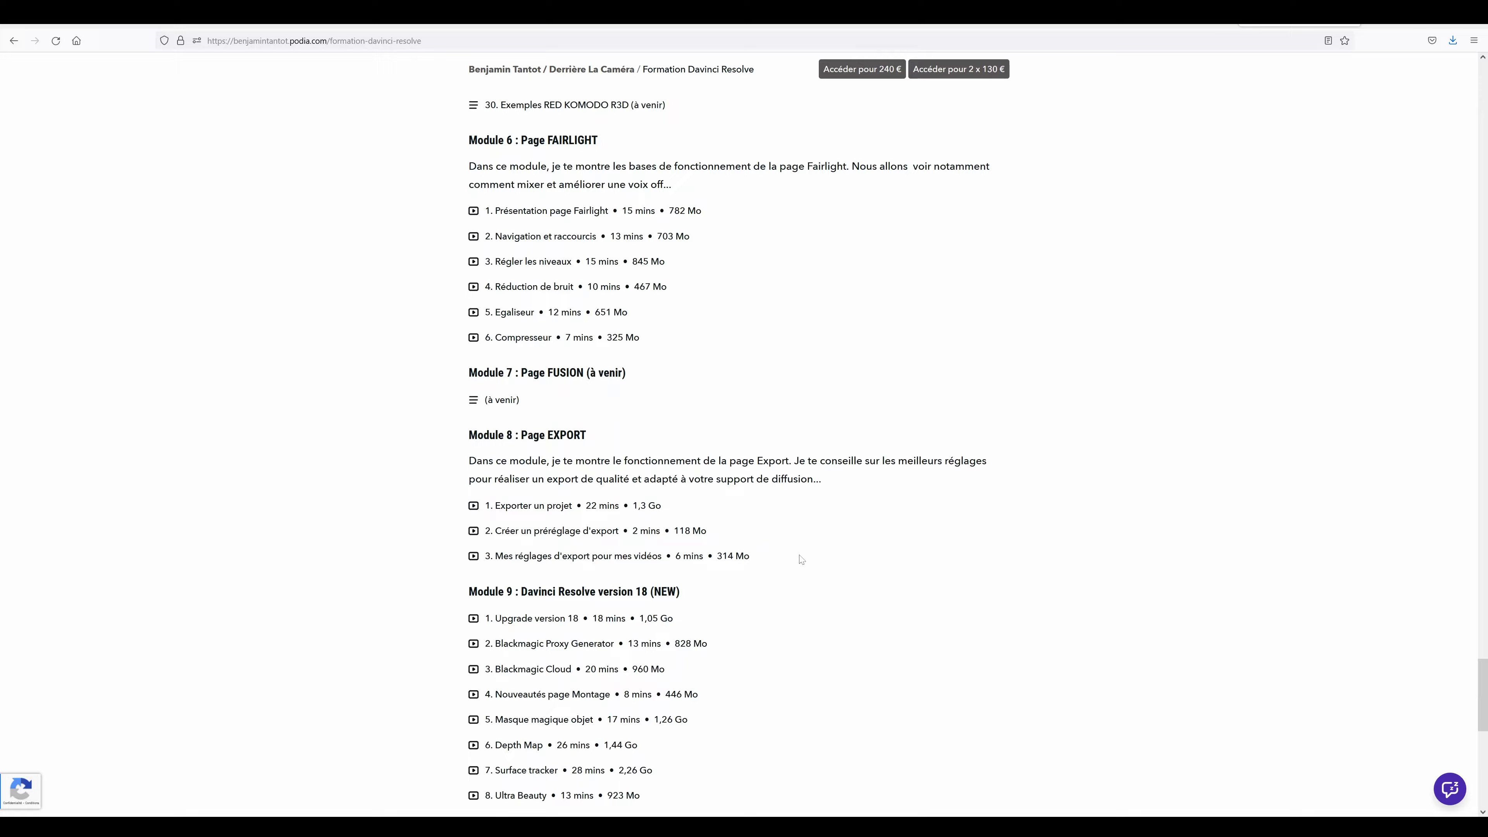